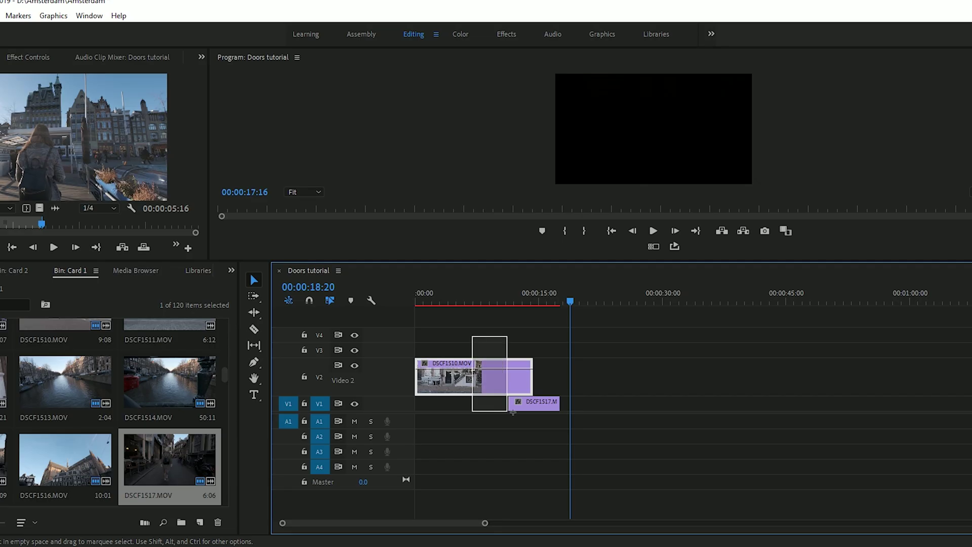
Replace the overlapping DSCF1510.MOV and DSCF1517.MOV clips in the sequence with a linked After Effects composition
drag(489, 395, 525, 414)
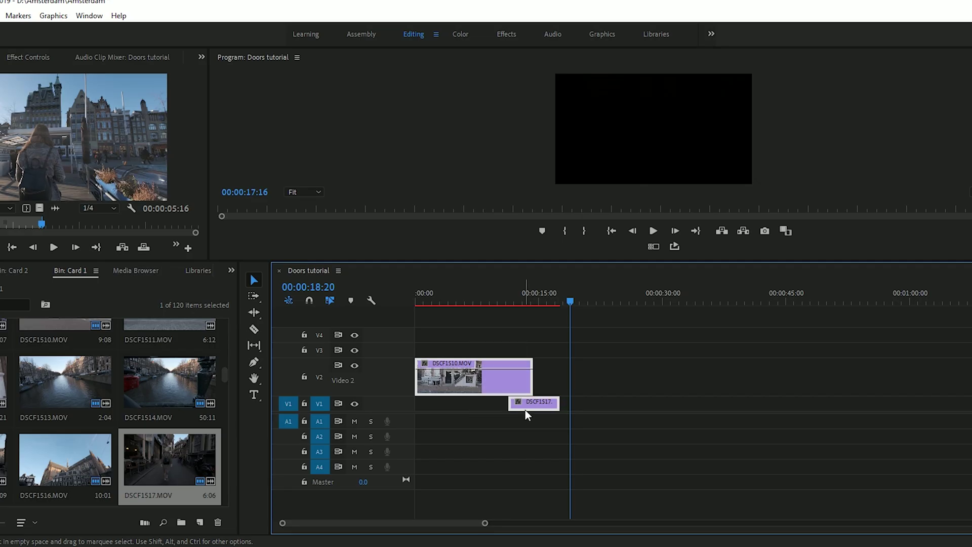
right_click(494, 382)
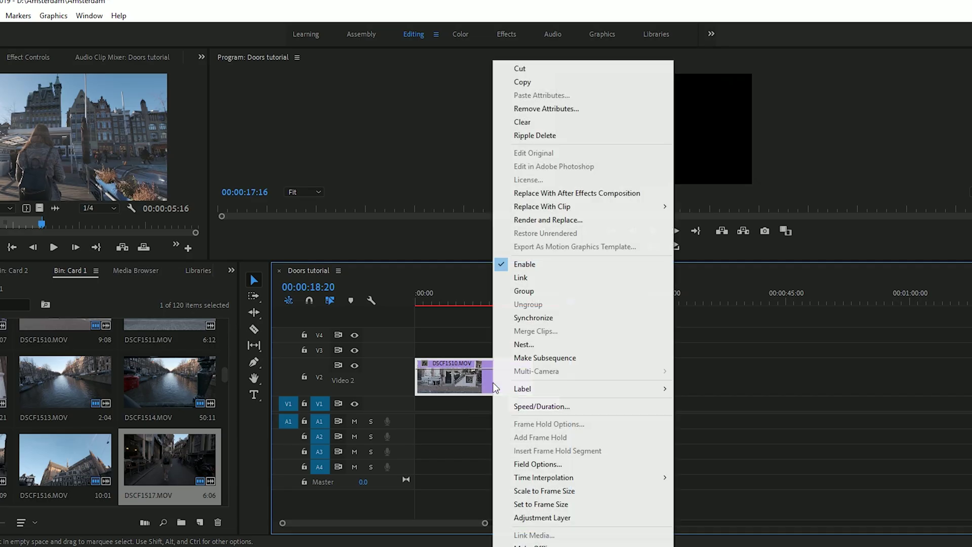
click(555, 191)
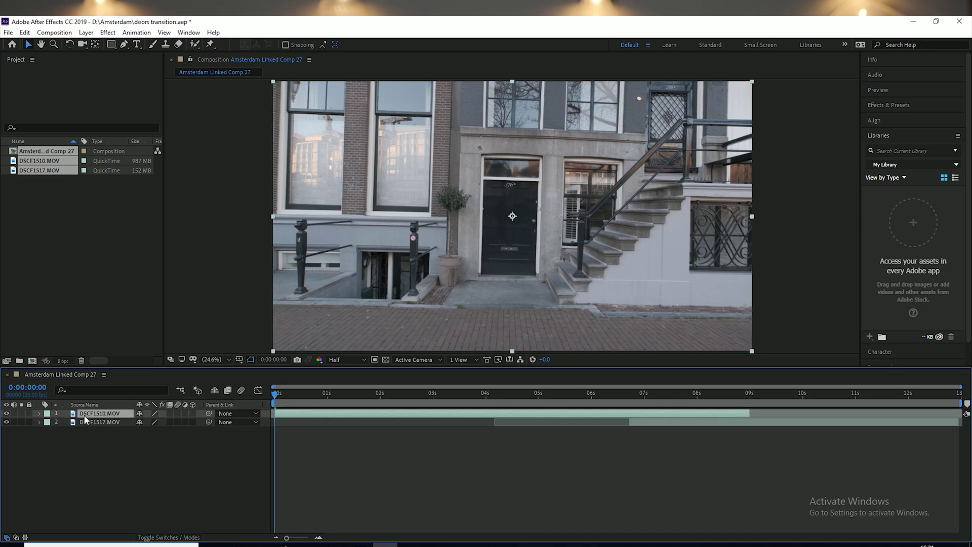
Rename the DSCF1510.MOV layer as "Main clip"
right_click(88, 416)
click(99, 417)
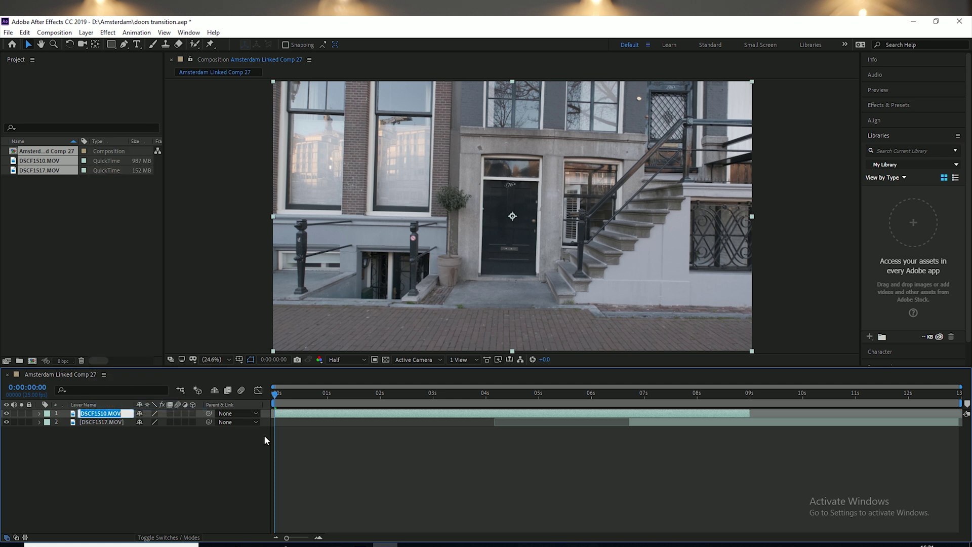
text(Main clip)
click(152, 481)
Rename the DSCF1517.MOV layer as "underneath clip"
right_click(103, 423)
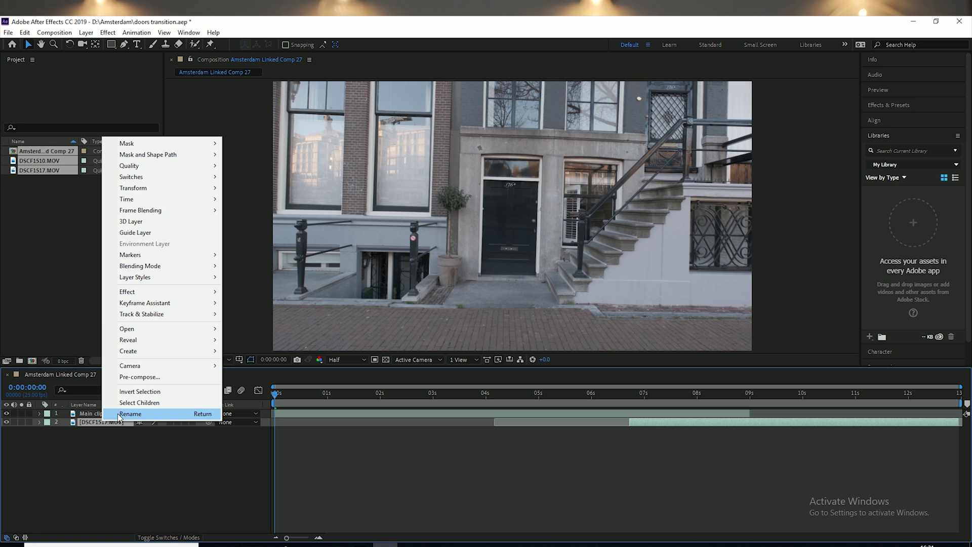
click(120, 415)
text(un)
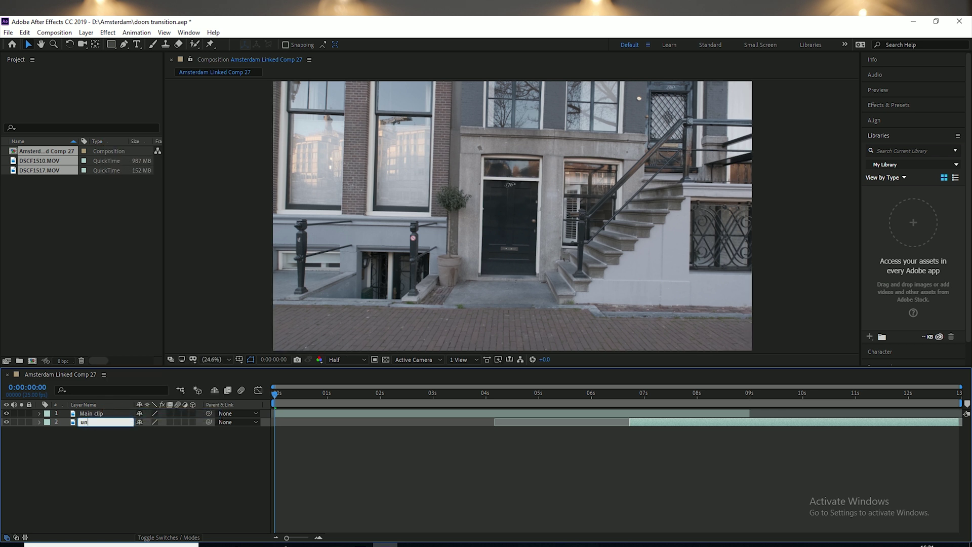
text(derneath clip)
click(217, 485)
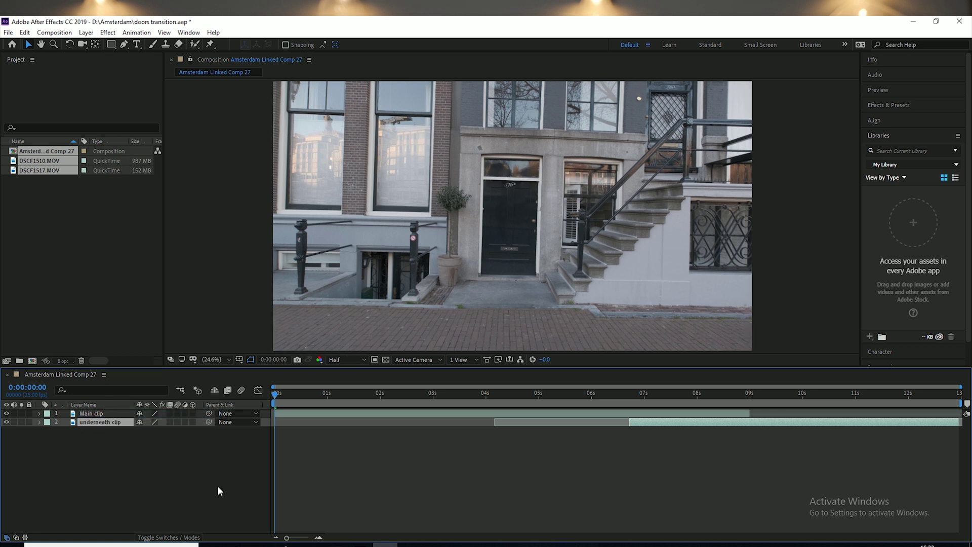
Apply Track Camera to the Main clip layer and enable Detailed Analysis for the 3D Camera Tracker
click(92, 414)
click(136, 32)
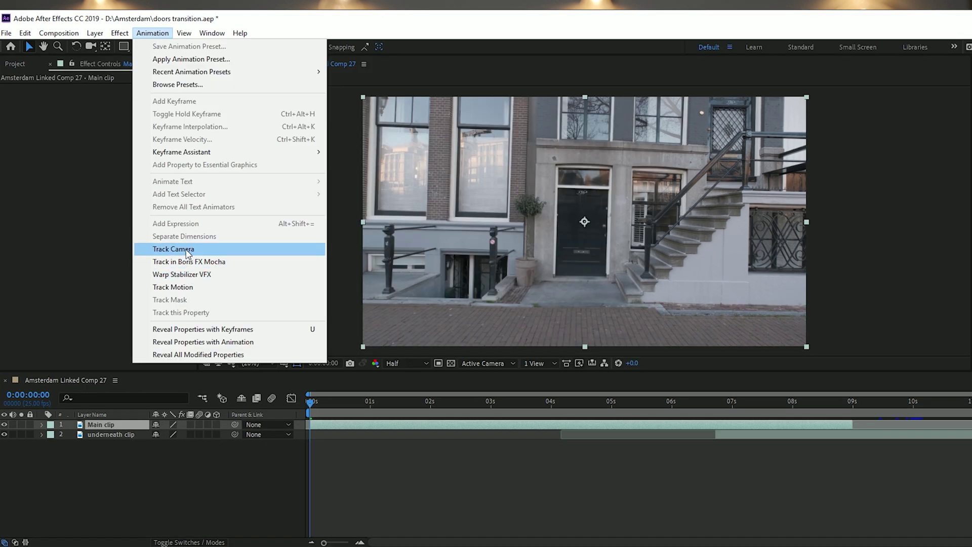
click(182, 249)
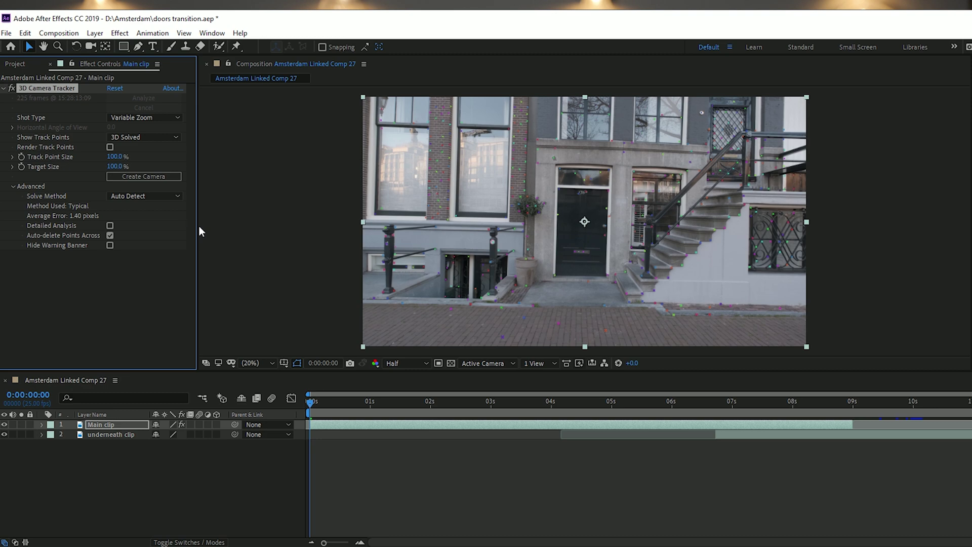
click(110, 225)
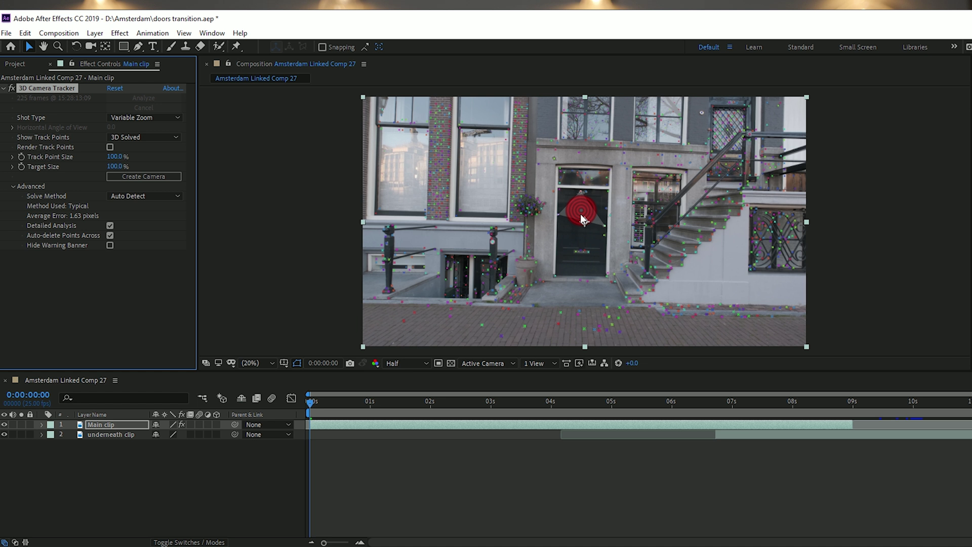
Create a null and camera from the track target on the black front door
right_click(583, 219)
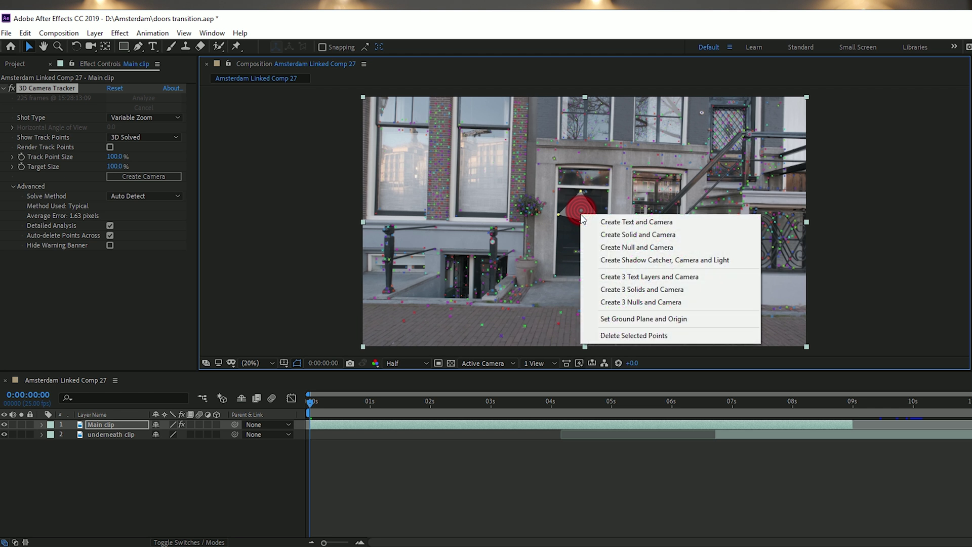
click(621, 247)
click(124, 491)
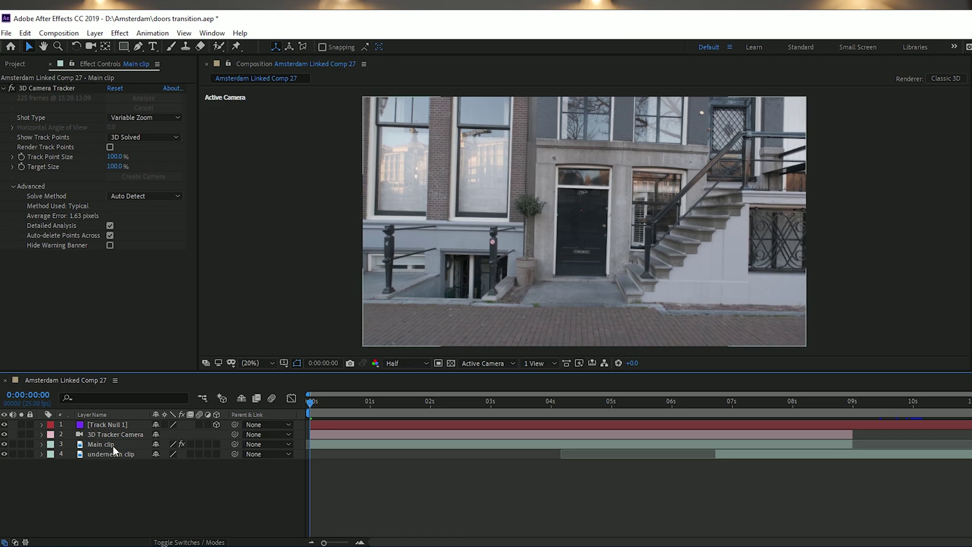
Move the Main clip and underneath clip layers together above the track null and 3D Tracker Camera
click(113, 447)
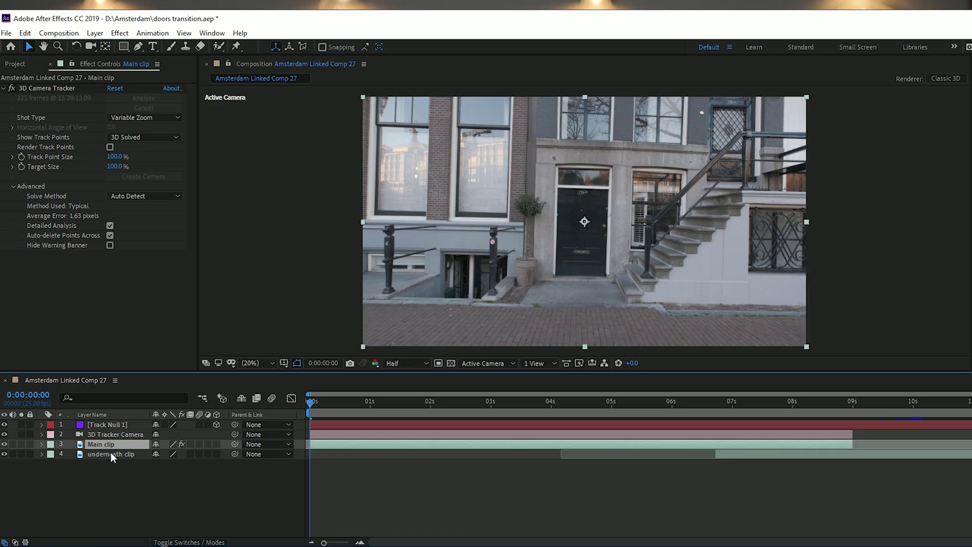
ctrl+click(110, 452)
drag(110, 444, 114, 424)
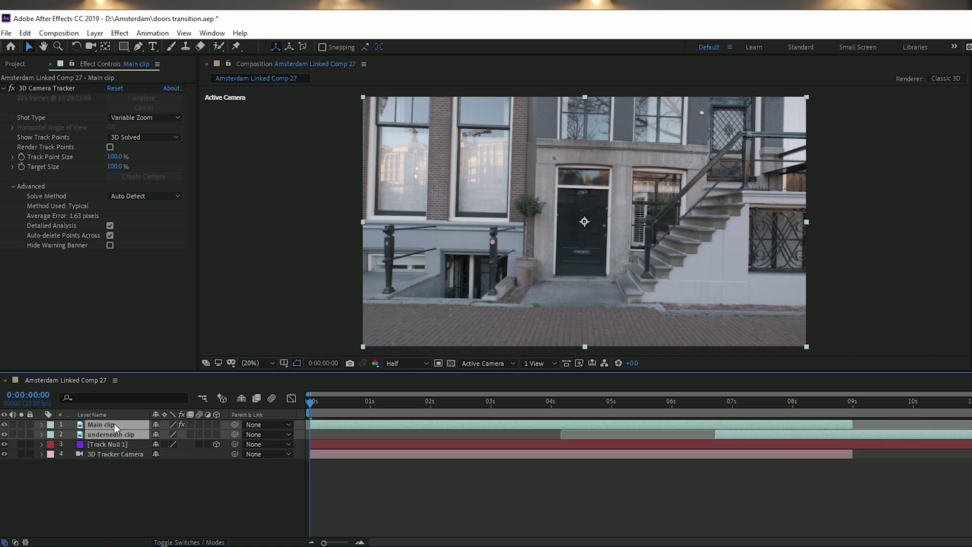
click(115, 471)
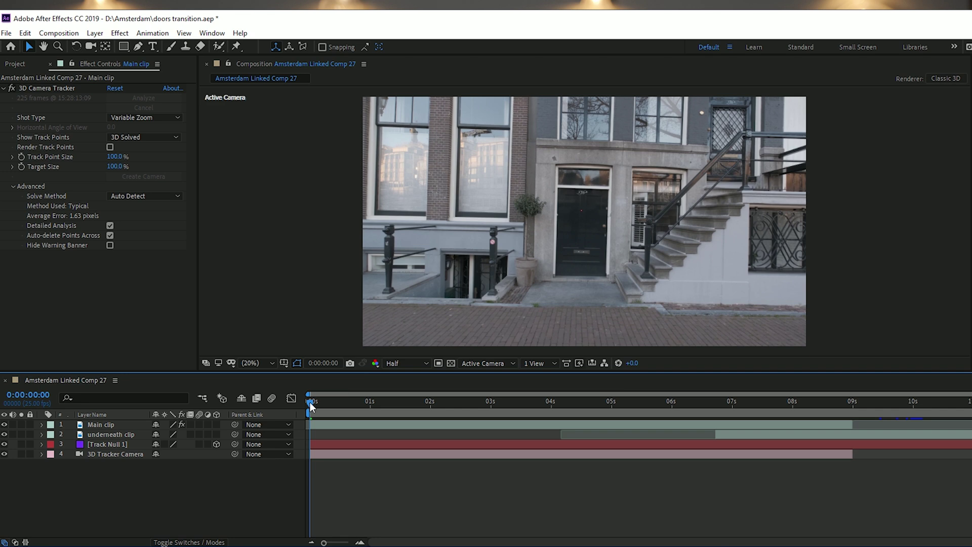
Duplicate the Main clip layer and rename the copy as "door"
drag(309, 403, 308, 456)
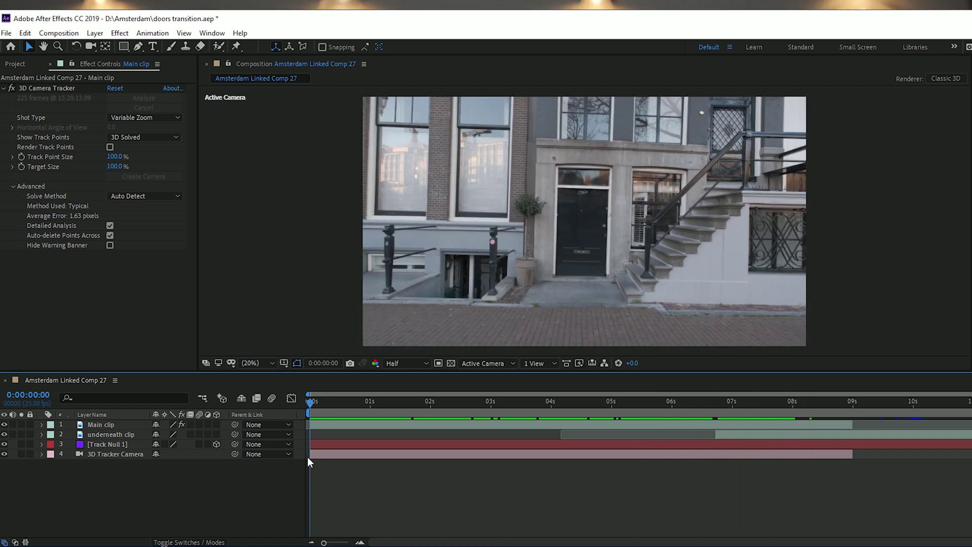
click(106, 424)
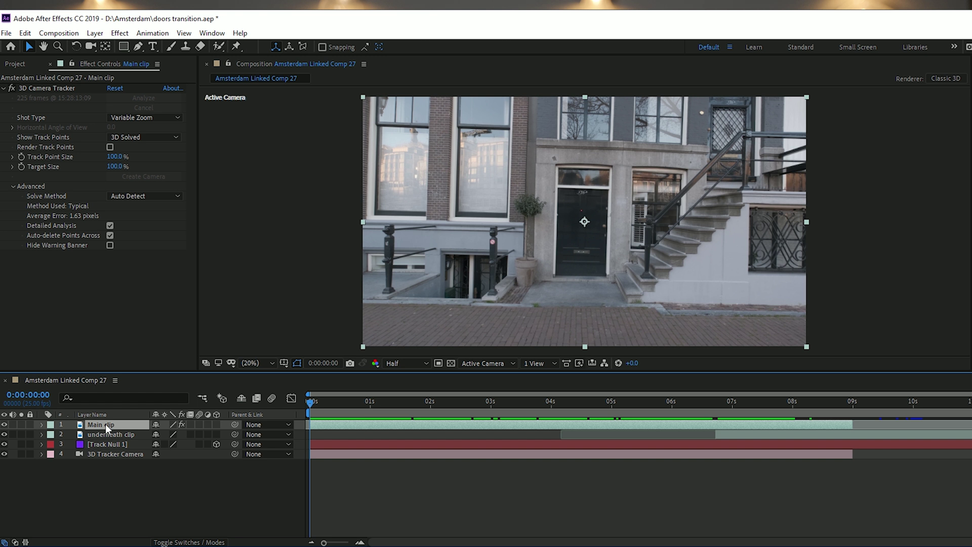
right_click(105, 424)
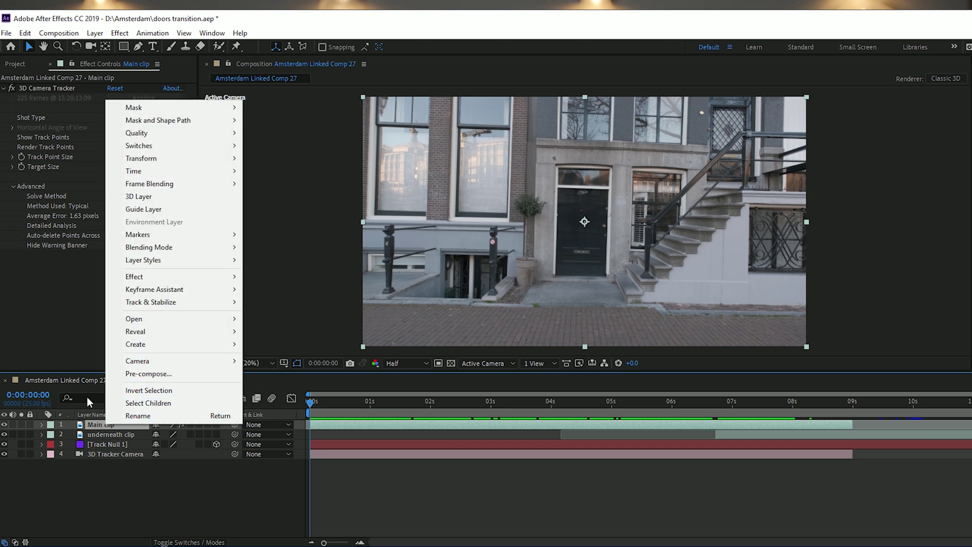
click(100, 421)
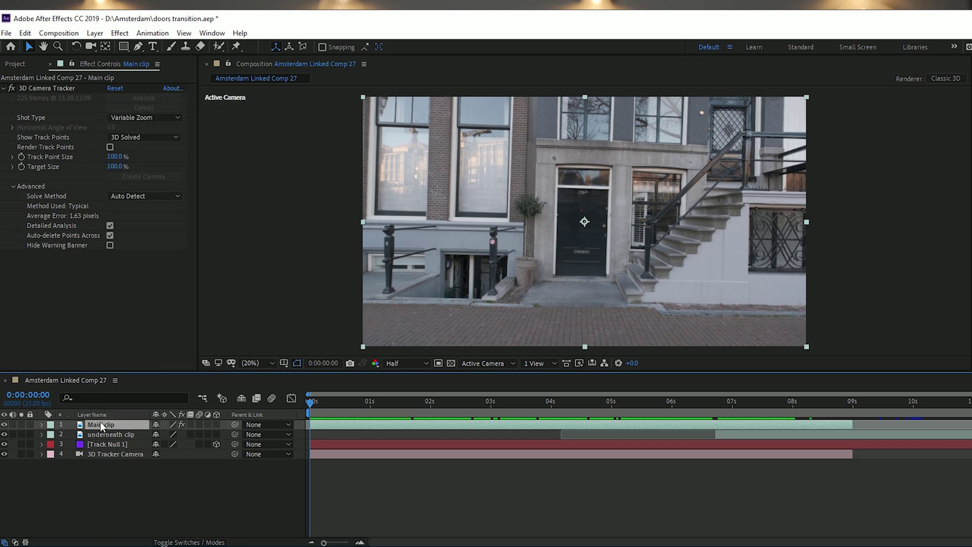
key(ctrl+d)
right_click(99, 421)
click(131, 413)
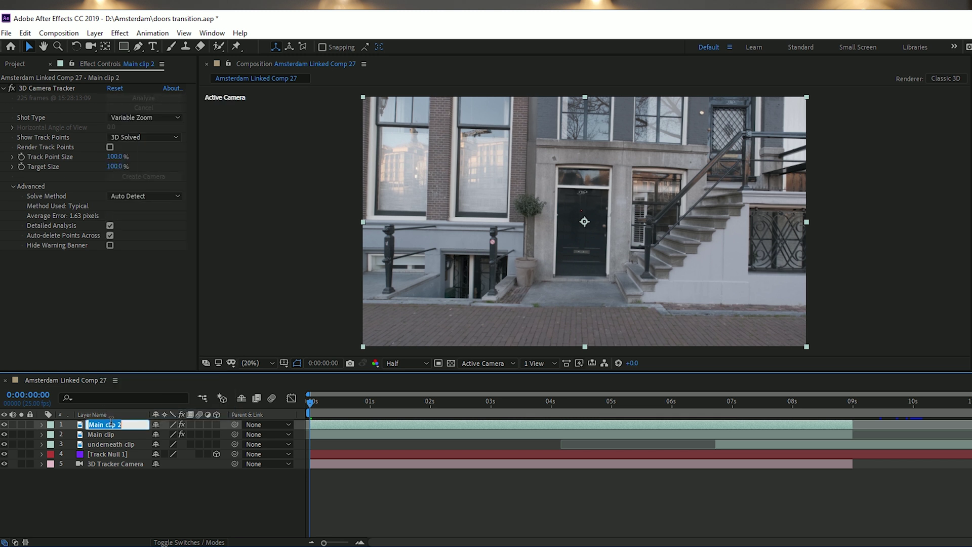
text(door)
key(Return)
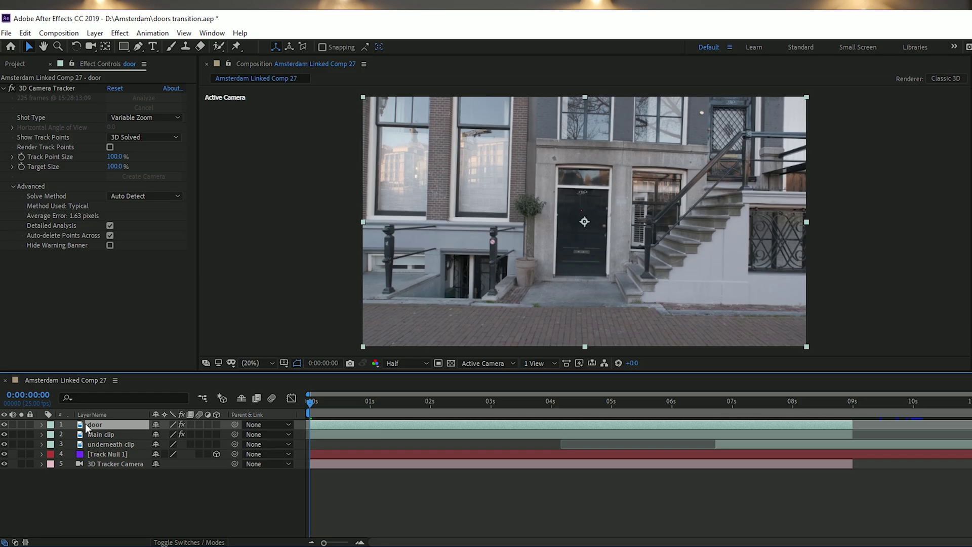
Apply Freeze Frame to the door layer at the start of the composition
right_click(85, 423)
mouse_move(213, 173)
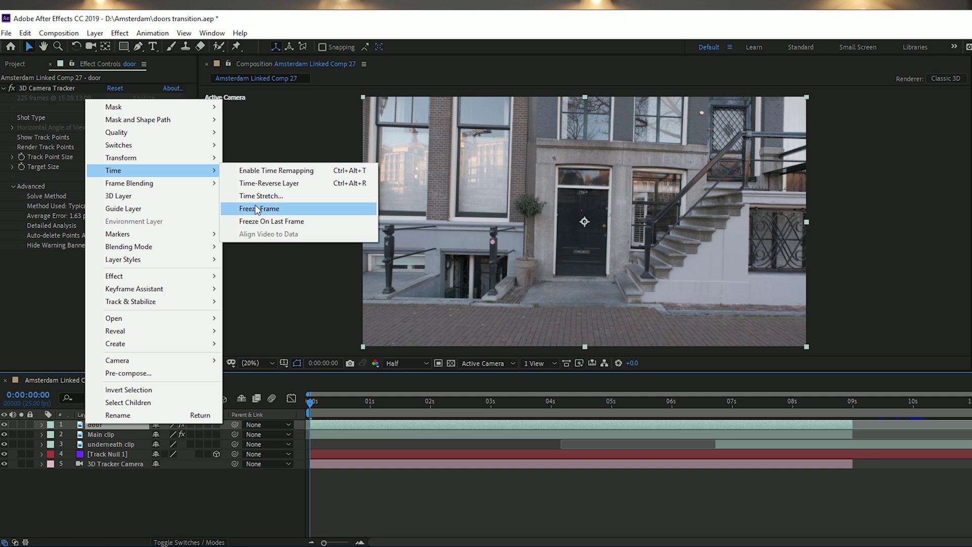
click(257, 209)
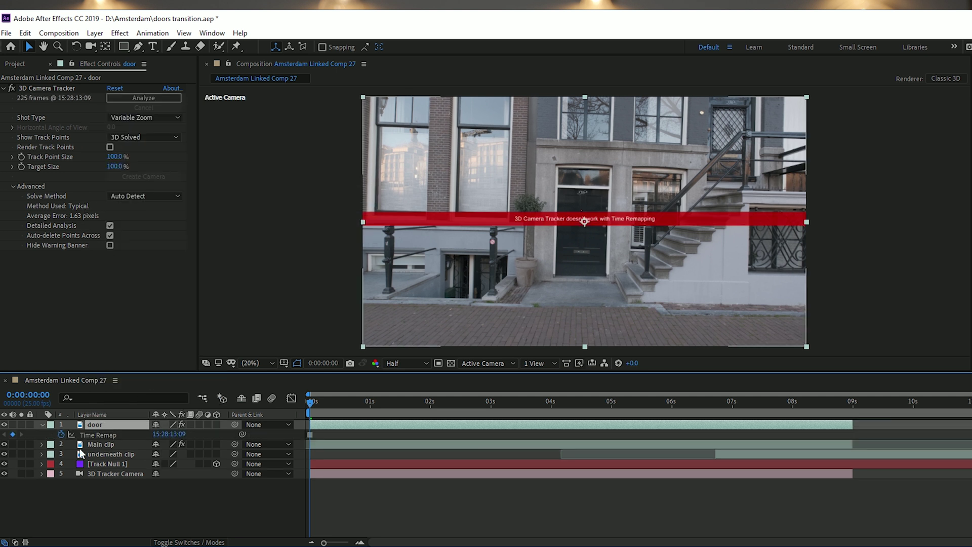
Delete the 3D Camera Tracker effect from the door layer and collapse the layer's properties
click(42, 424)
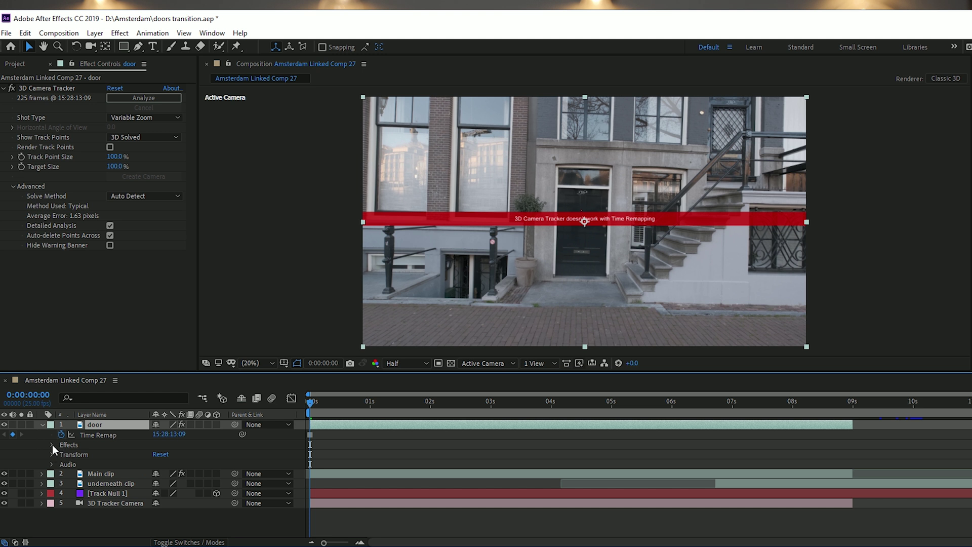
click(52, 445)
click(82, 454)
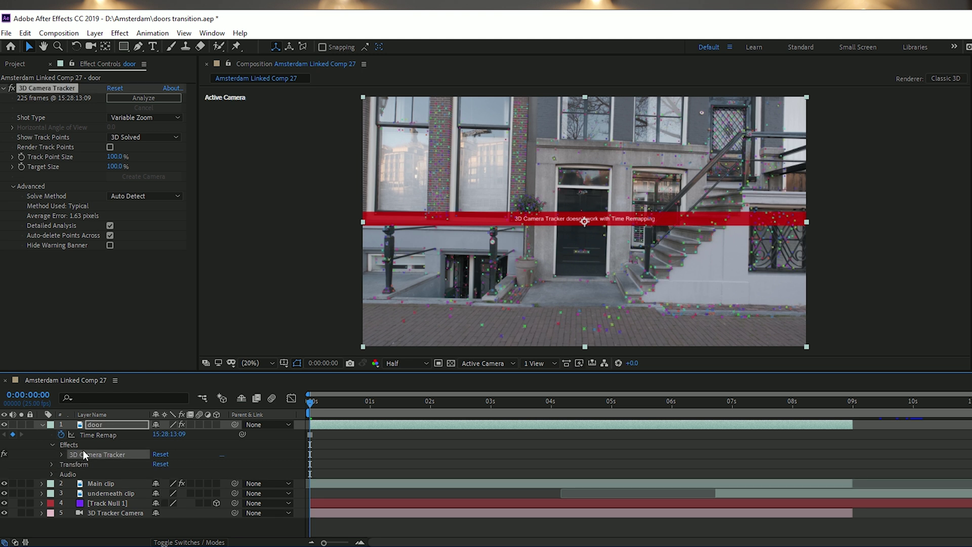
key(Delete)
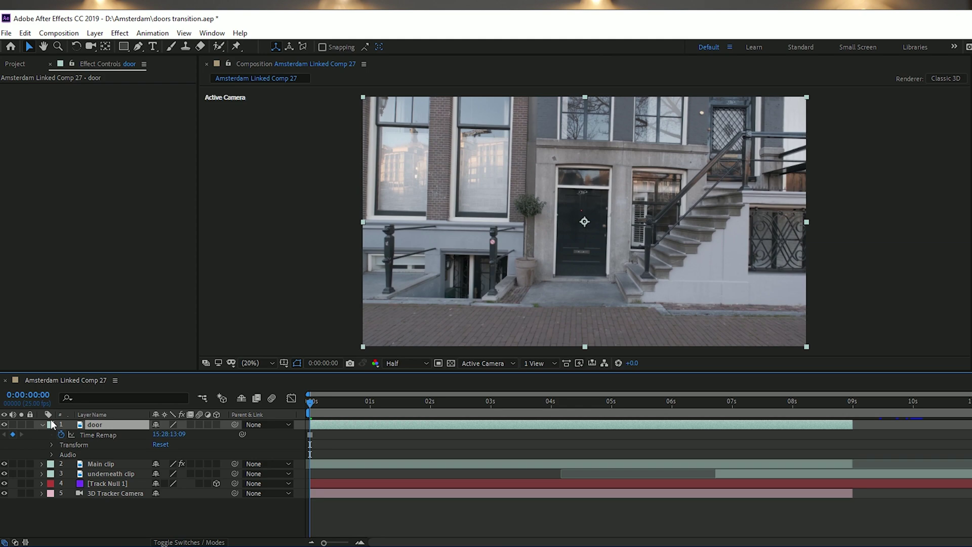
click(42, 424)
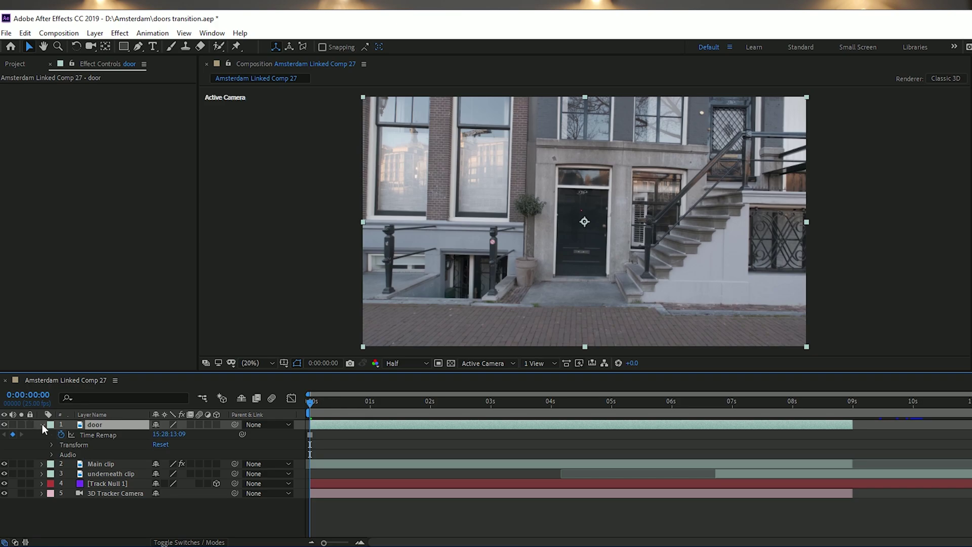
click(41, 425)
Draw a closed four-point Pen tool mask around the black front door on the door layer, working at 50% zoom
click(138, 46)
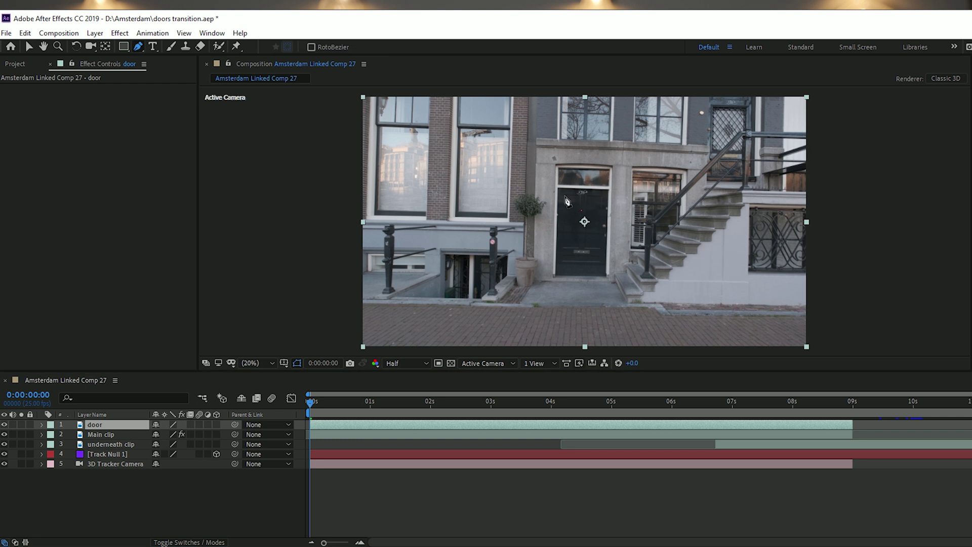
click(253, 363)
click(257, 480)
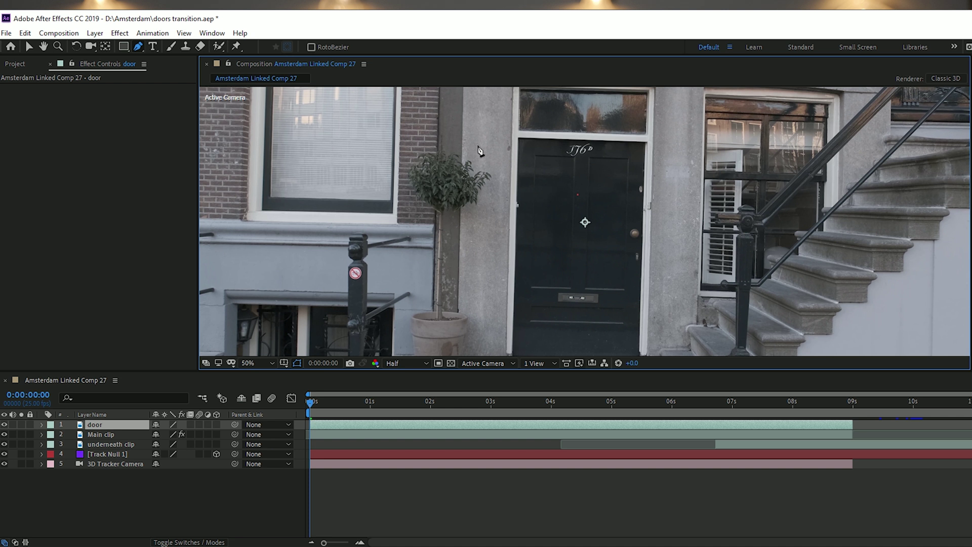
click(520, 138)
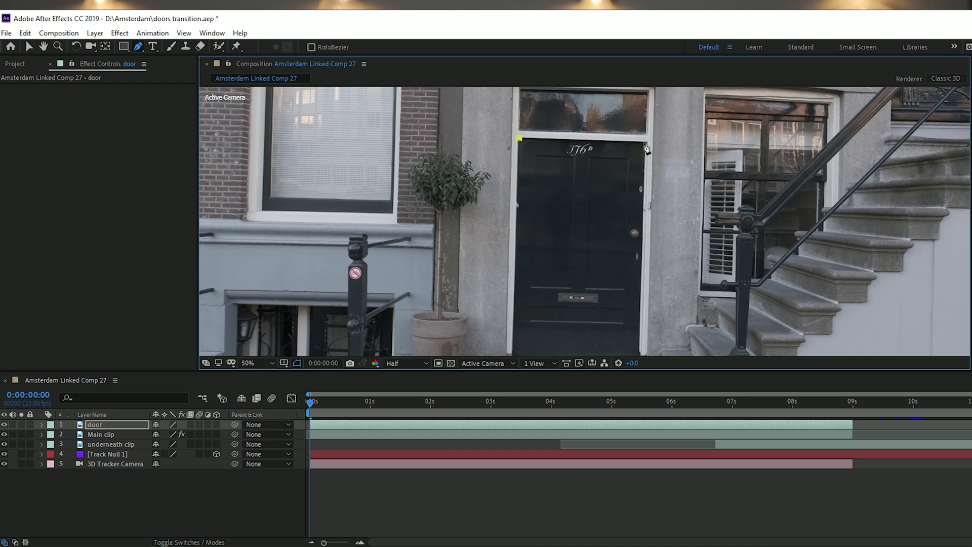
click(646, 140)
drag(646, 145, 588, 77)
click(580, 291)
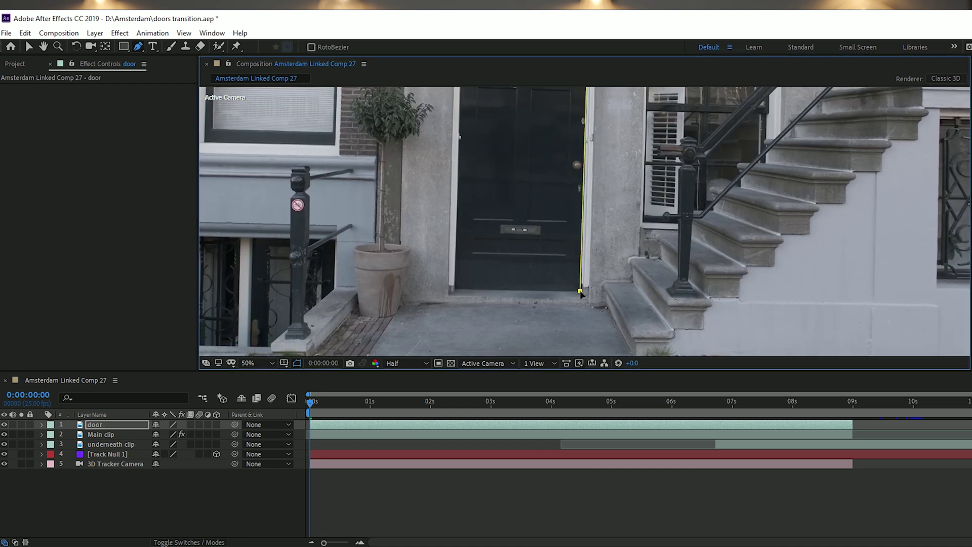
click(456, 291)
drag(463, 74, 459, 151)
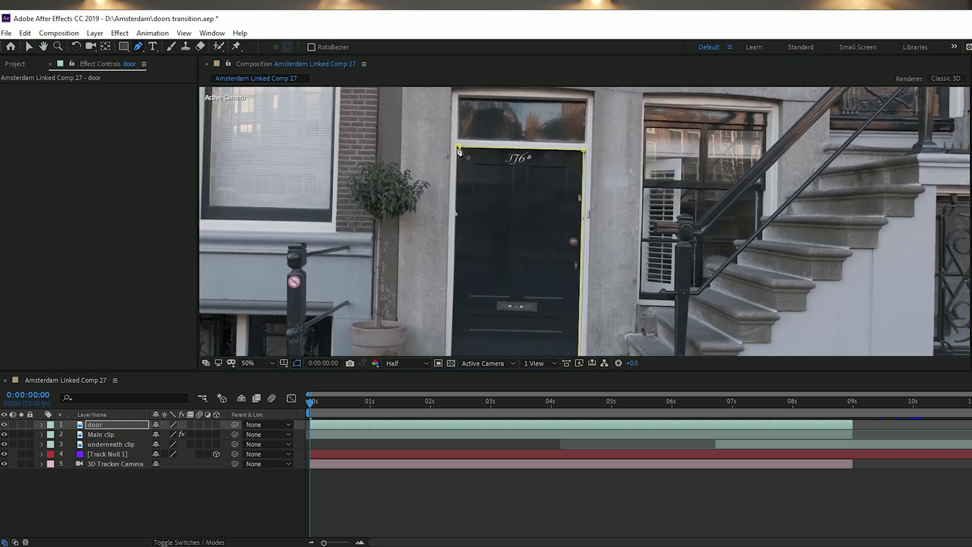
click(459, 150)
scroll(451, 304, down, 1)
key(v)
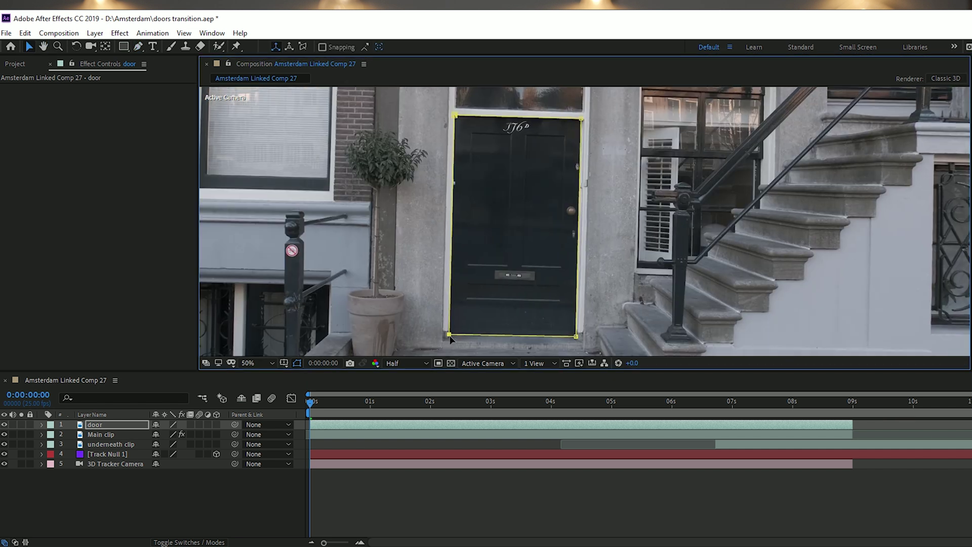
Check the door cut-out by hiding the Main clip layer, and restore the visibility of the layers
click(4, 434)
click(4, 435)
click(4, 435)
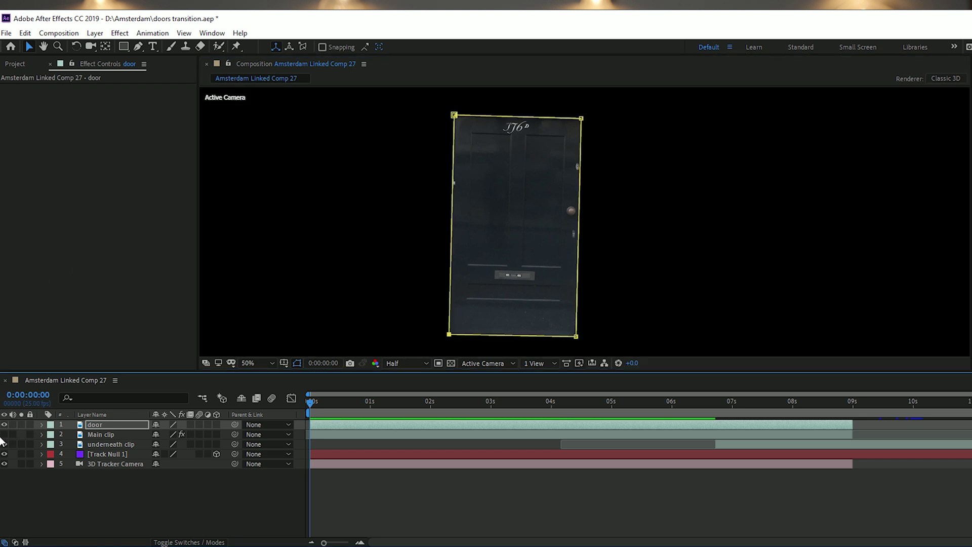
click(4, 443)
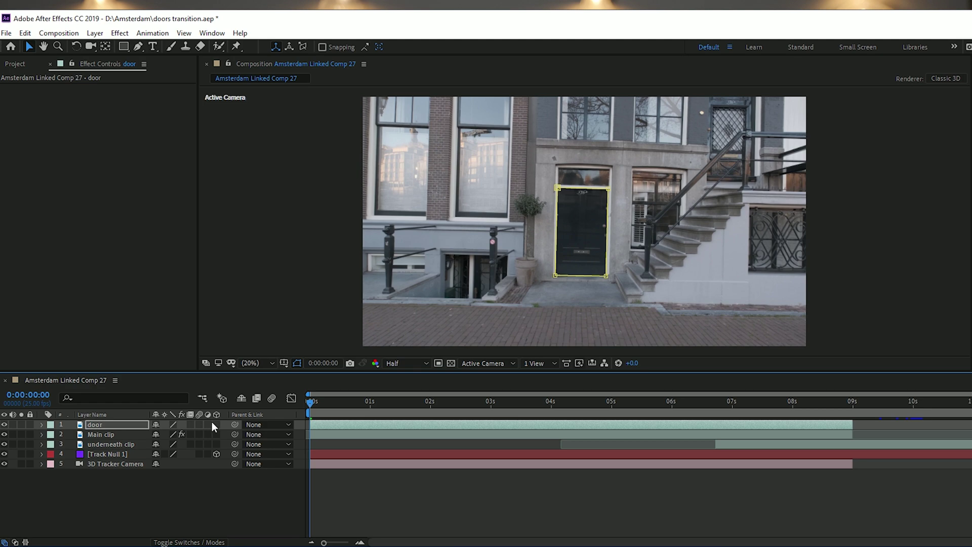
Parent the door layer to Track Null 1 and make it a 3D layer
drag(234, 425, 121, 452)
click(216, 424)
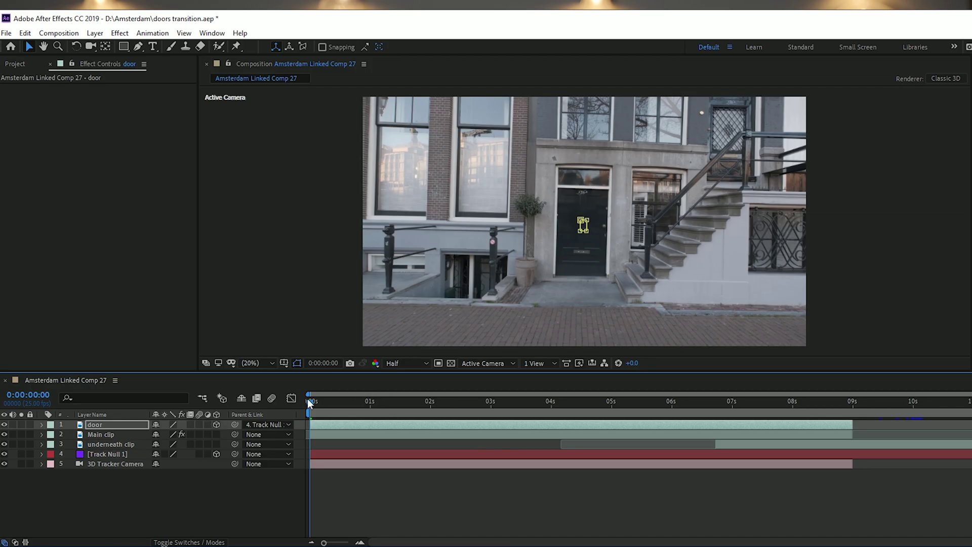
click(255, 364)
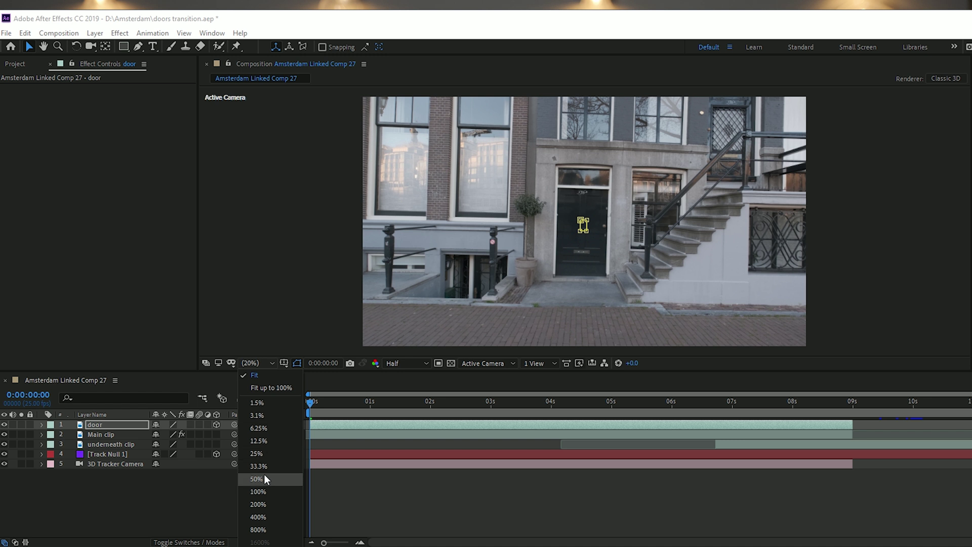
click(267, 499)
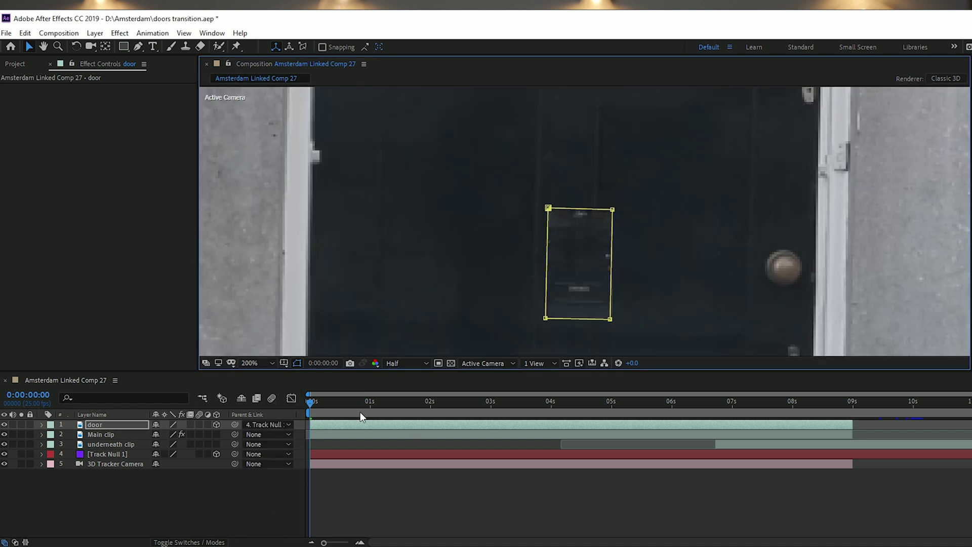
drag(305, 406, 291, 446)
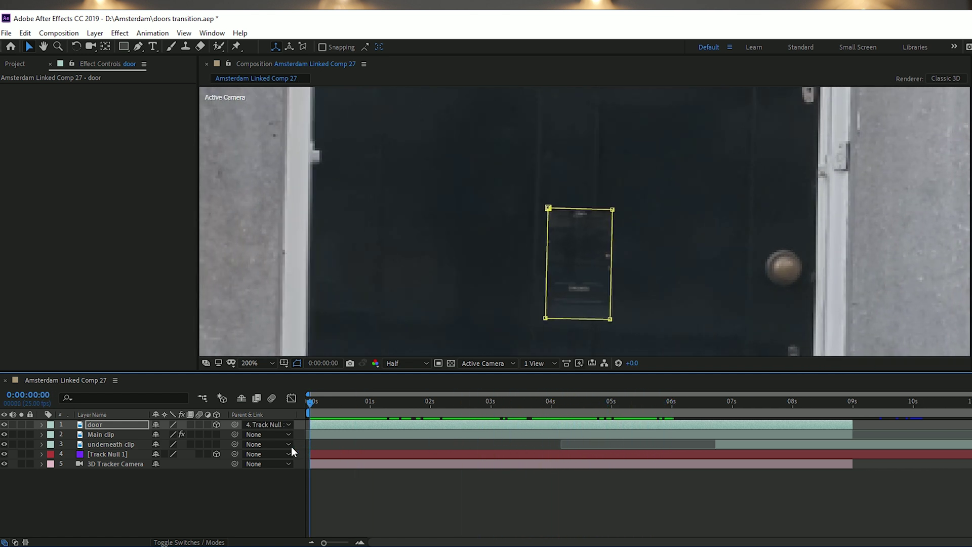
Set the door layer's horizontal anchor point to 1674 so it sits on the masked door's left edge
click(254, 363)
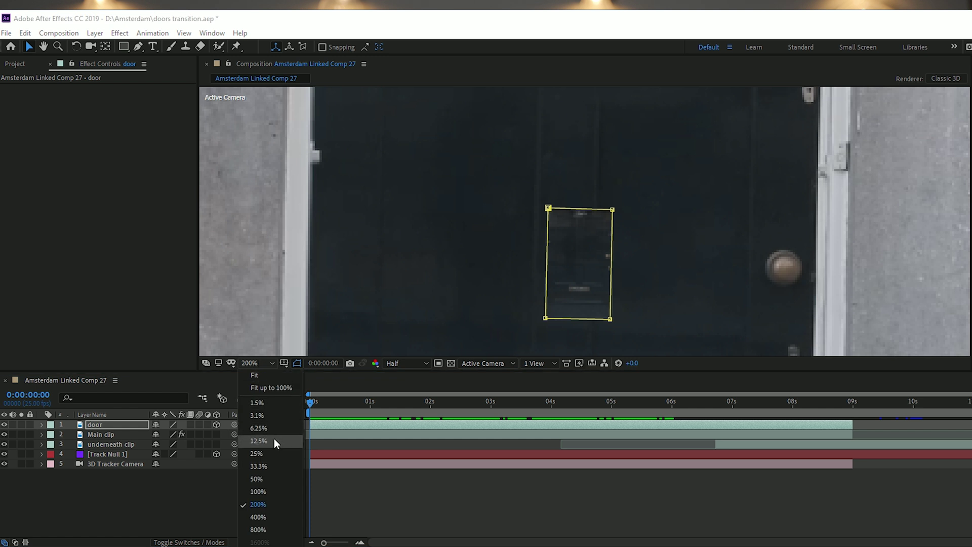
click(279, 480)
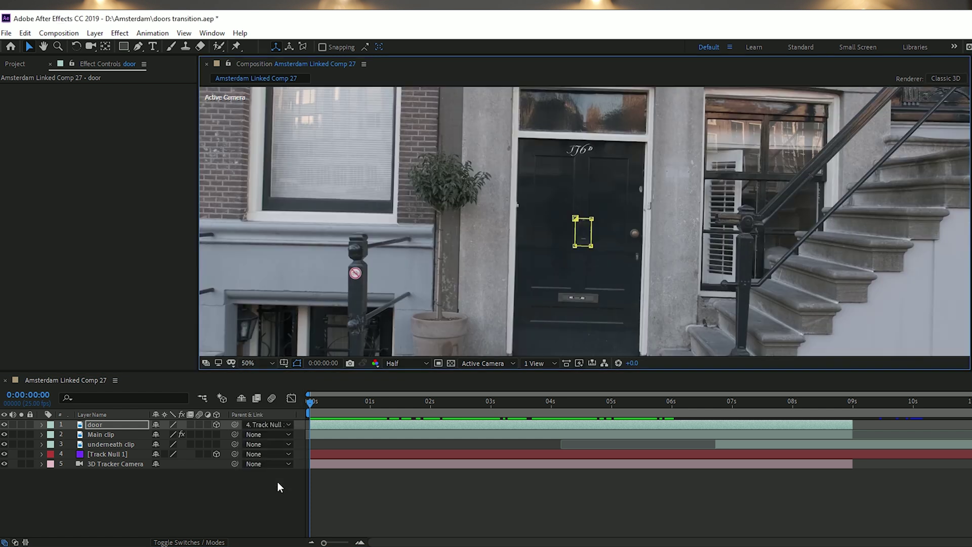
click(88, 425)
key(a)
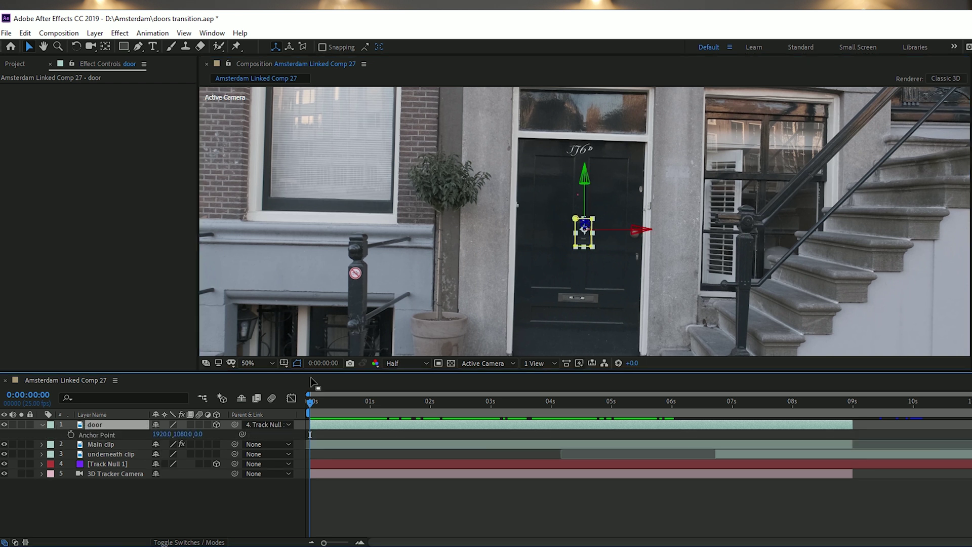
click(267, 364)
click(272, 504)
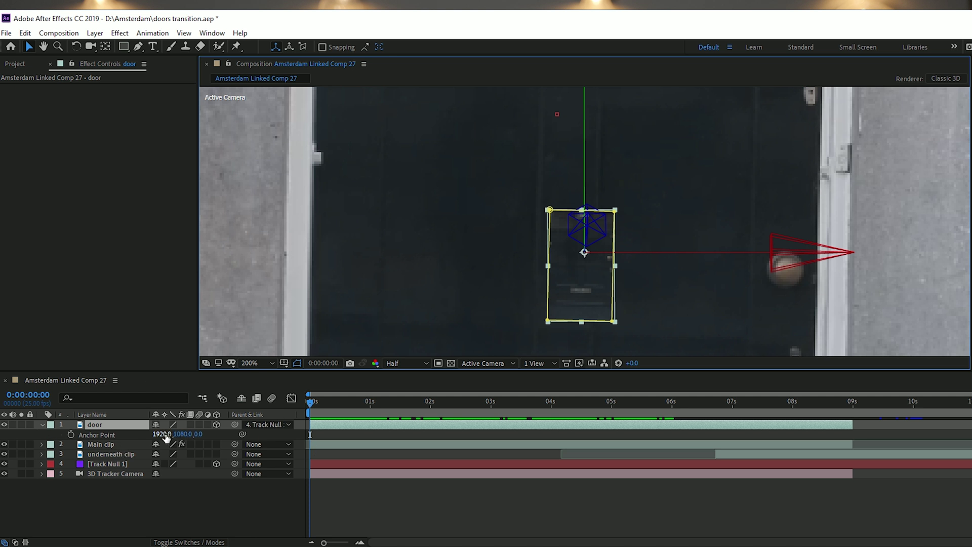
drag(166, 438, 42, 438)
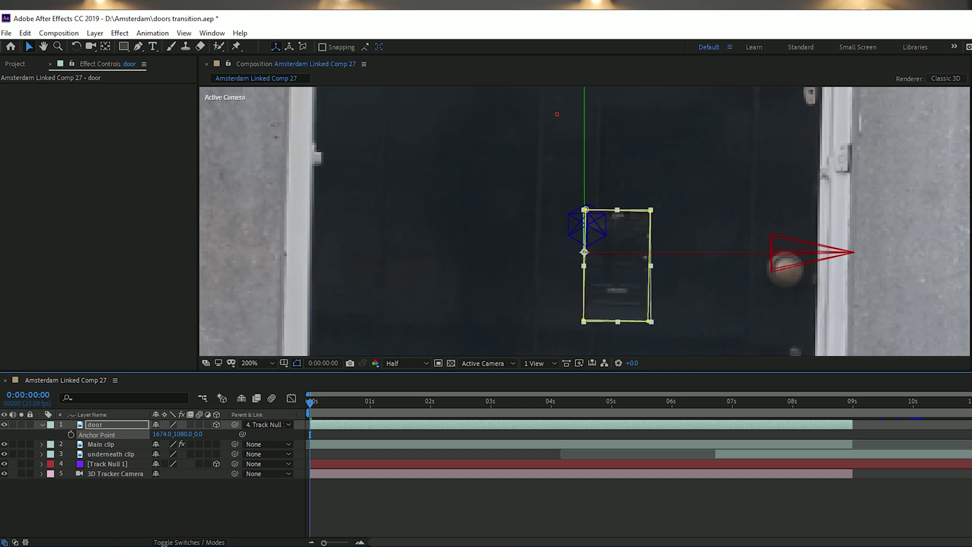
Scale the door layer to 778% and move it to about -1635.9, 723 so it covers the real door
click(43, 425)
click(41, 425)
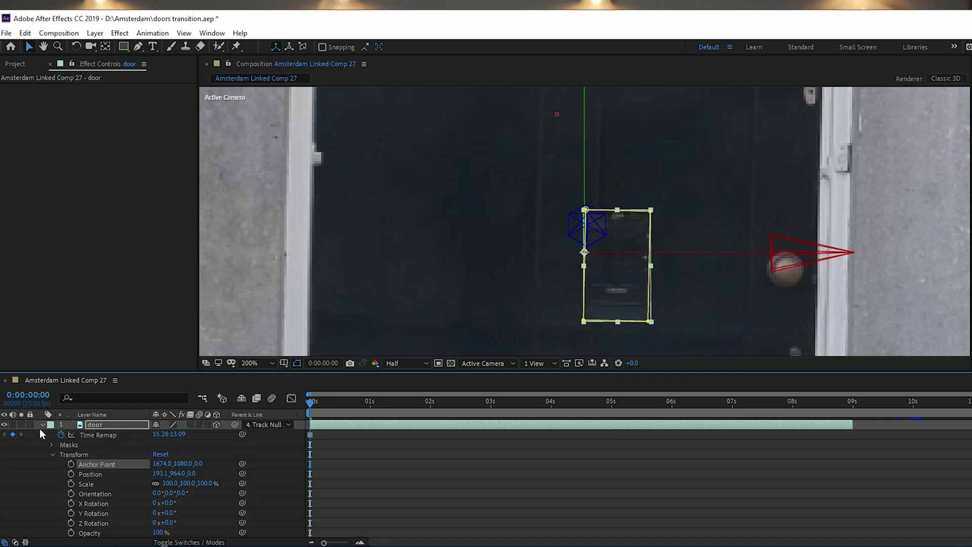
click(258, 359)
click(256, 478)
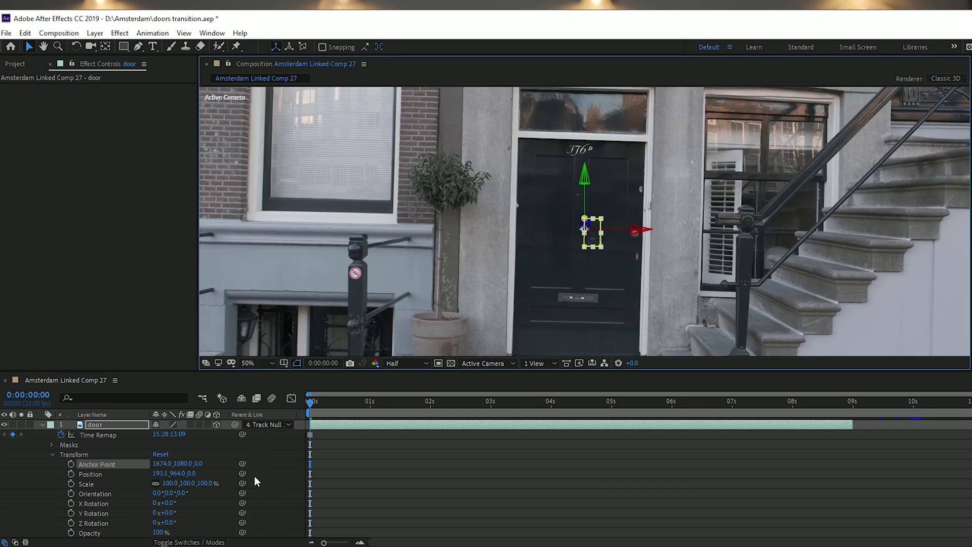
click(242, 360)
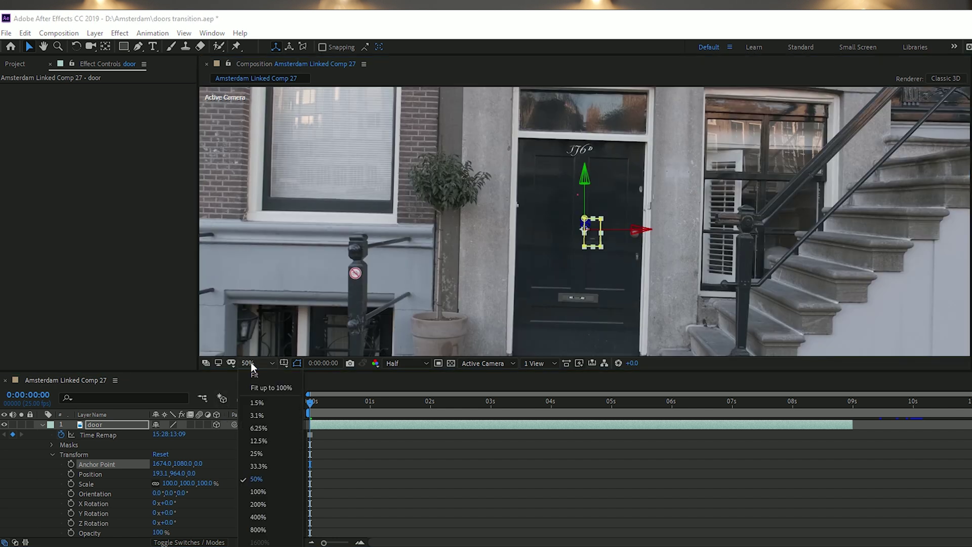
click(261, 465)
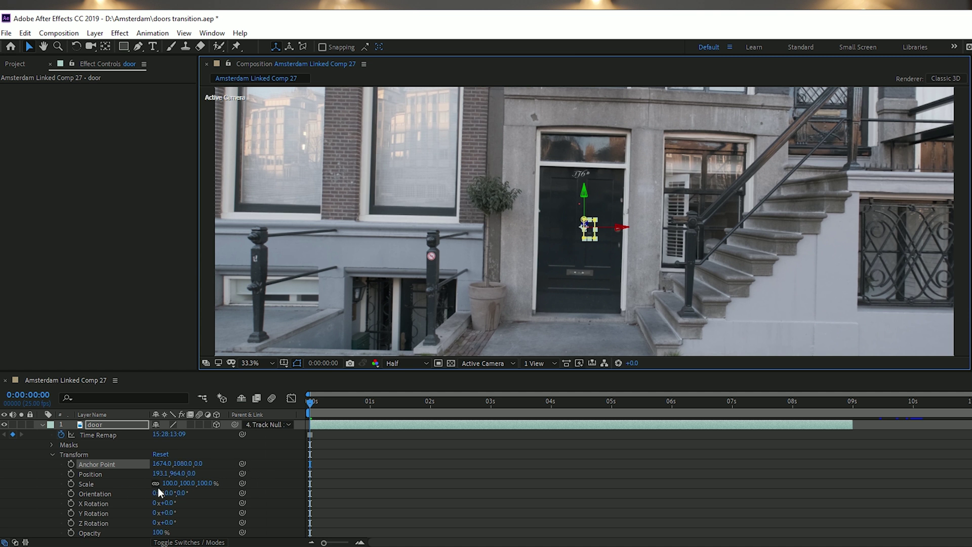
drag(171, 485, 250, 356)
click(250, 356)
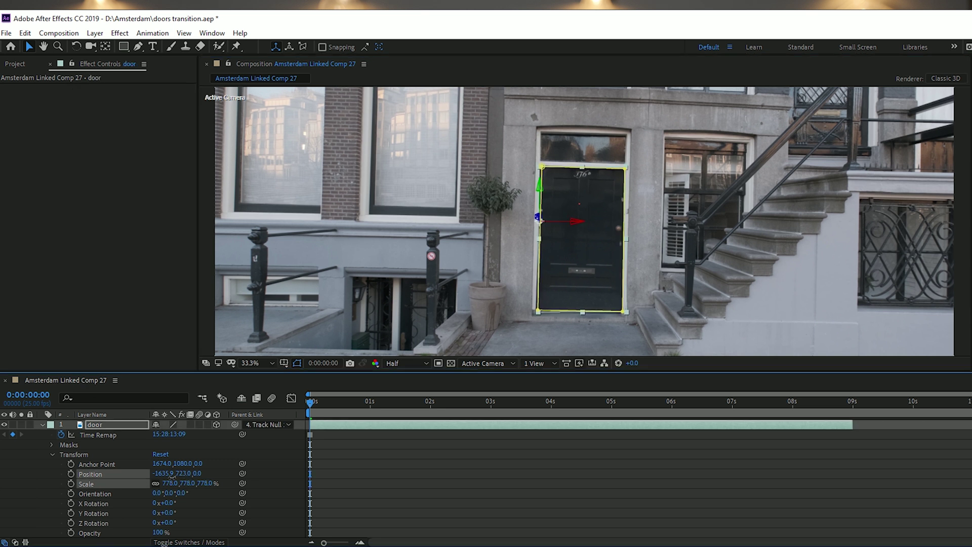
Refine the door layer's alignment at 64% opacity, with its scale at 785% and its position at -1719.9, 739
click(90, 474)
ctrl+click(90, 533)
drag(158, 532, 142, 532)
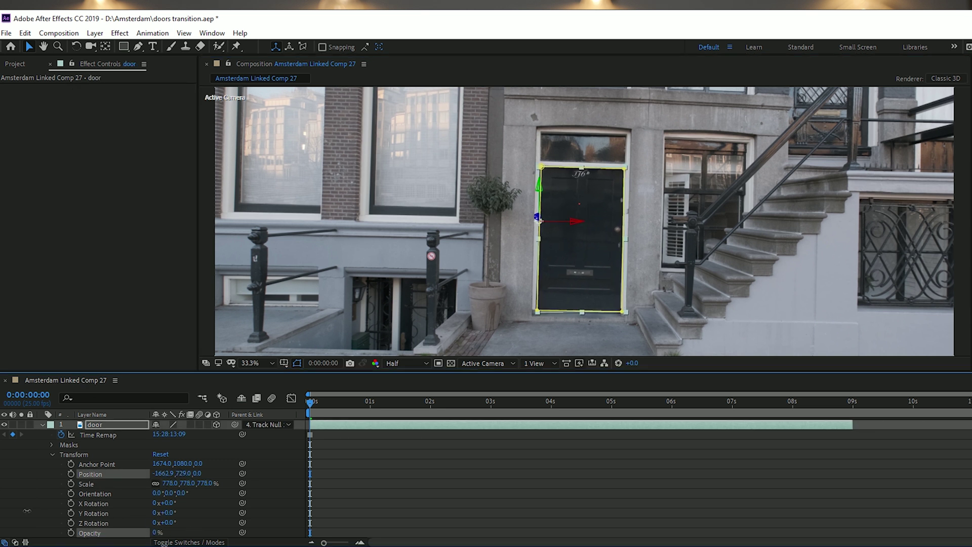
click(251, 363)
click(261, 466)
mouse_move(164, 473)
mouse_down()
mouse_move(154, 473)
mouse_move(178, 484)
mouse_move(162, 472)
mouse_up()
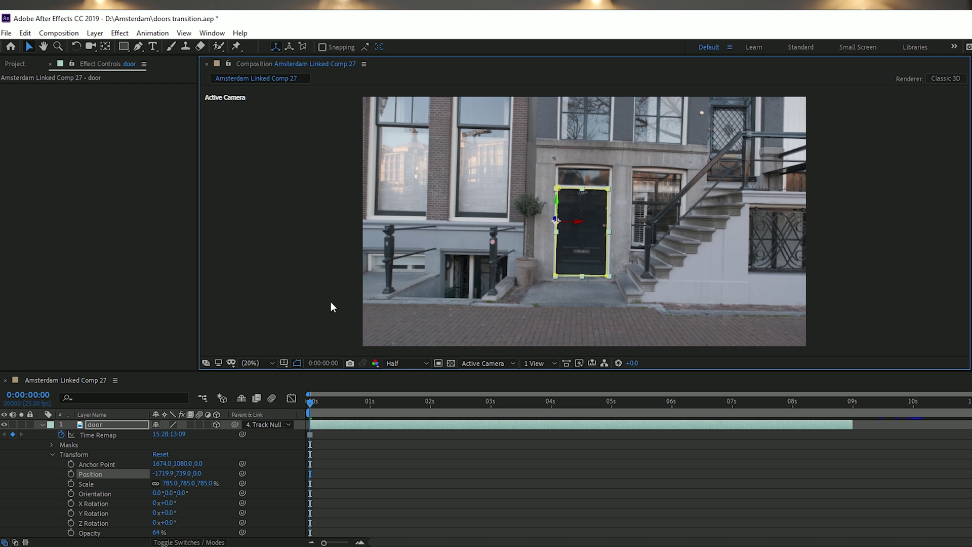
Check the door layer's tracking from the start to 0:00:05:15, and set its opacity to 100%
click(330, 302)
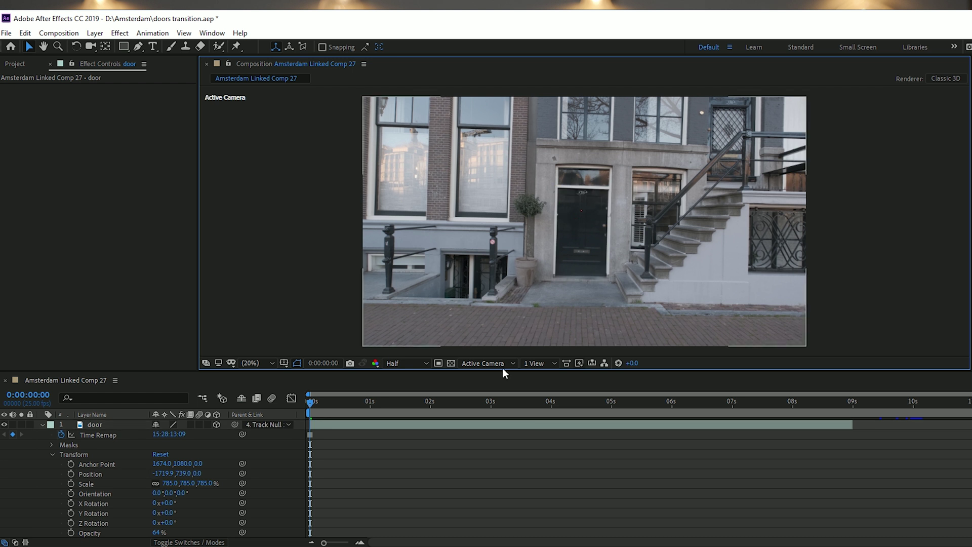
click(43, 425)
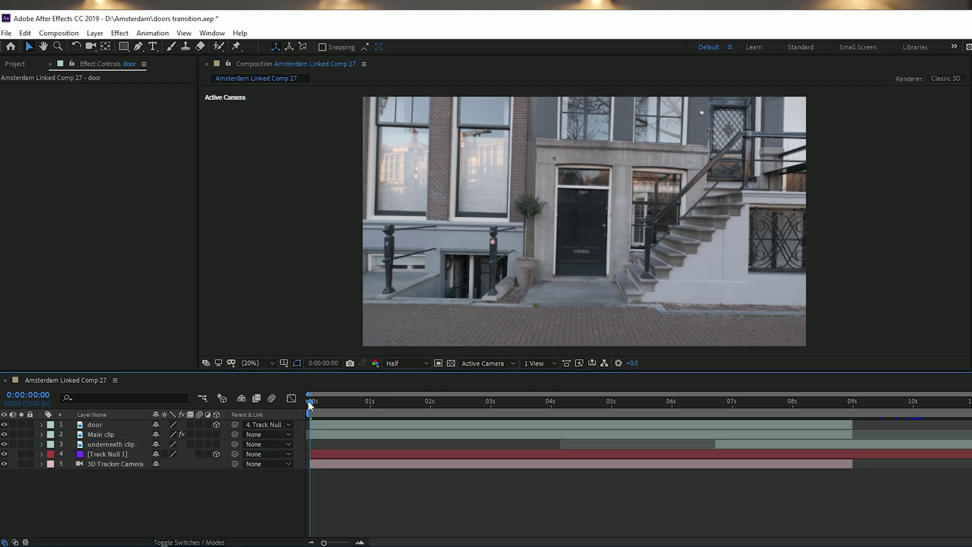
drag(308, 400, 647, 452)
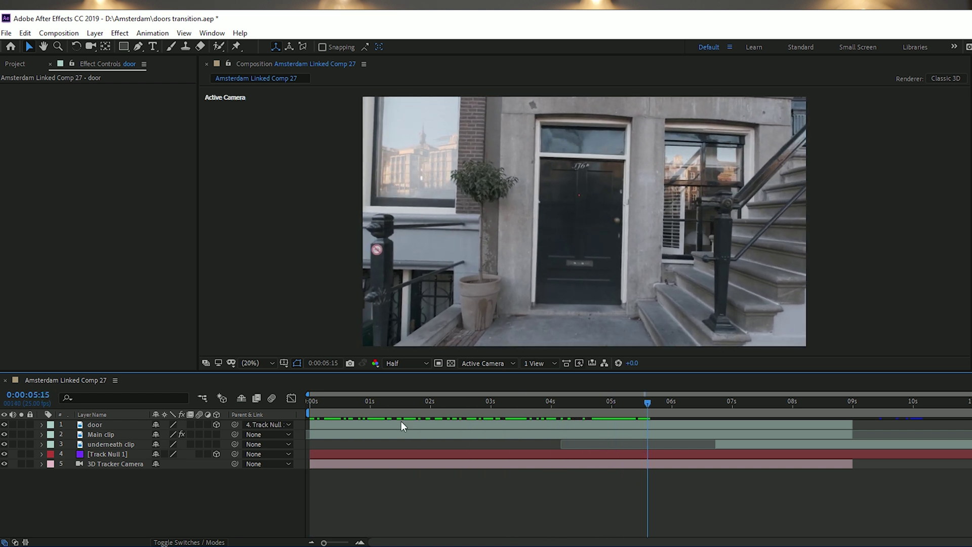
click(41, 425)
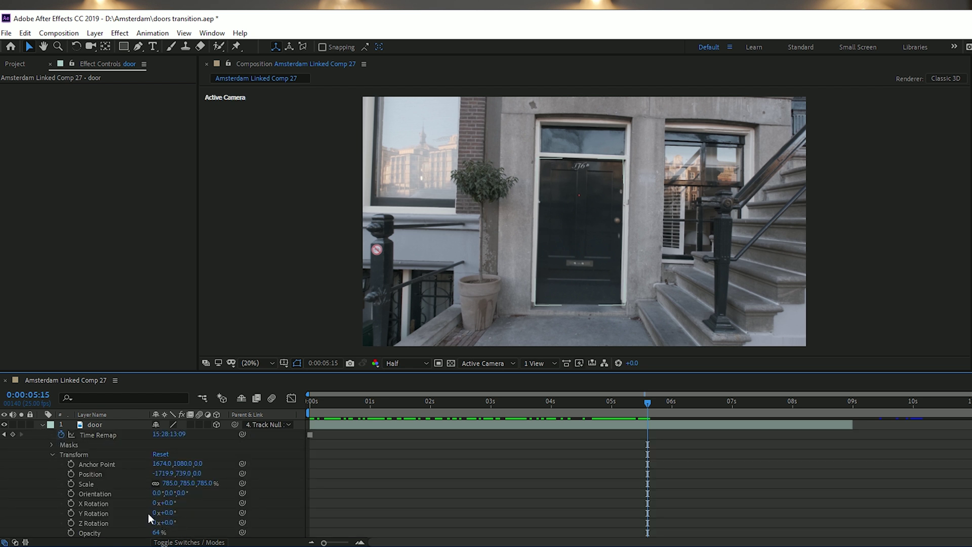
drag(156, 533, 174, 532)
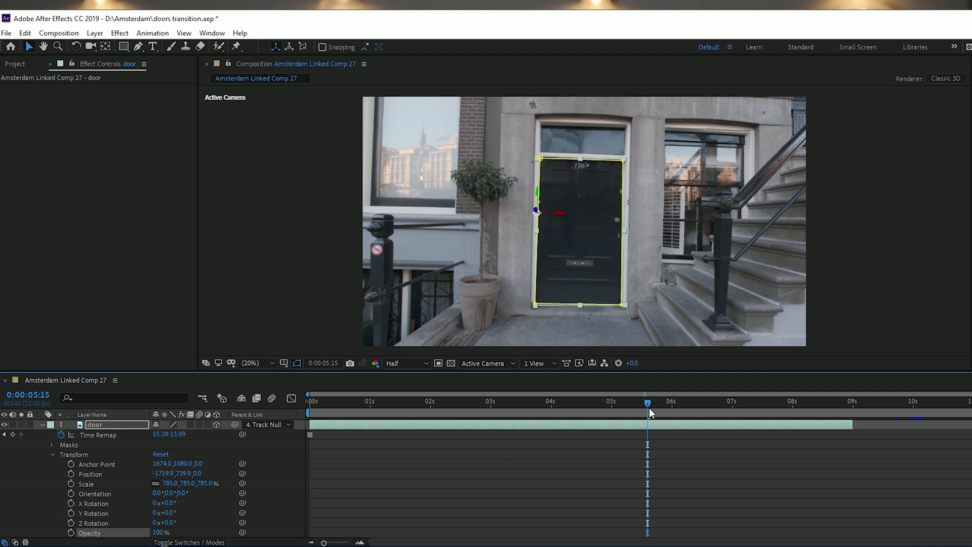
Keyframe the door layer's Y Rotation at 0:00:05:02 and 0:00:05:19 to swing the door, and adjust its position to -1683.9, 647
key(space)
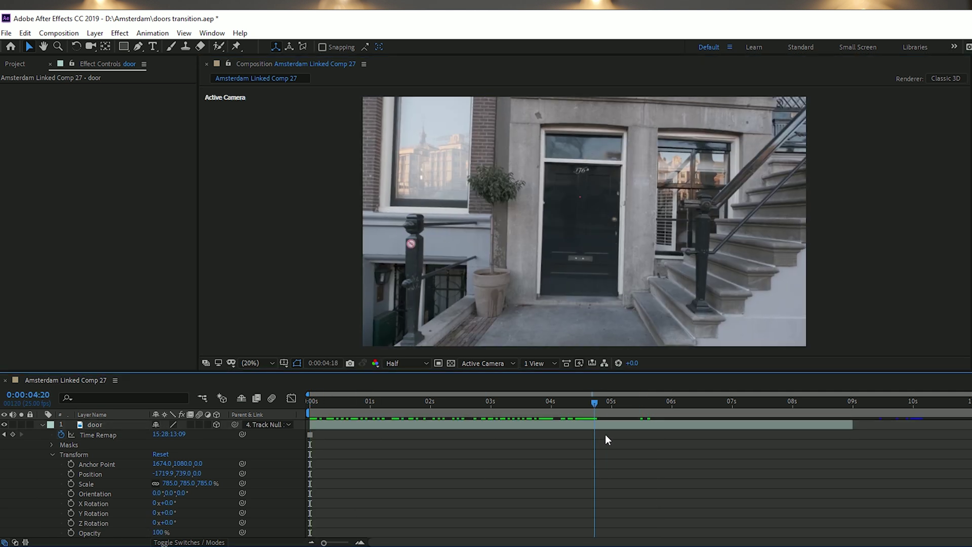
key(space)
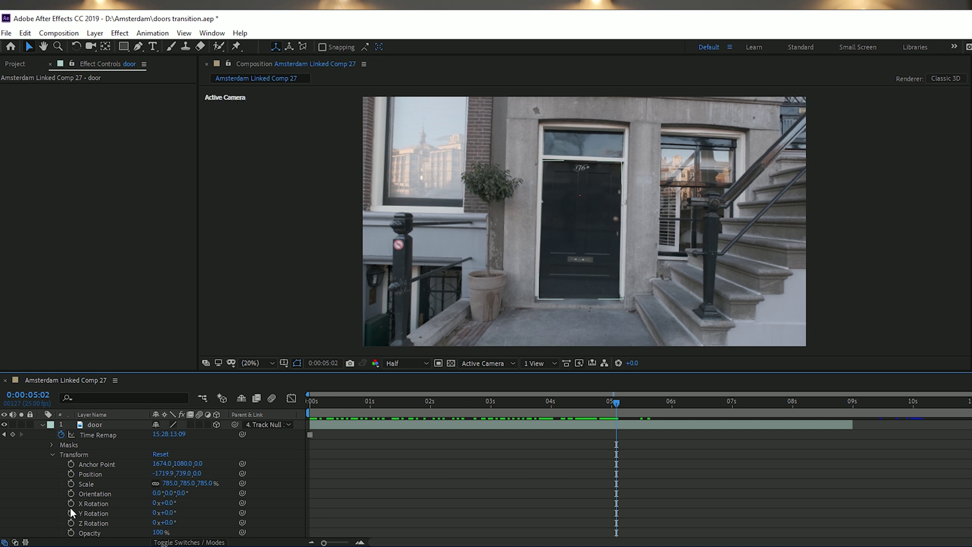
click(71, 513)
drag(614, 405, 659, 407)
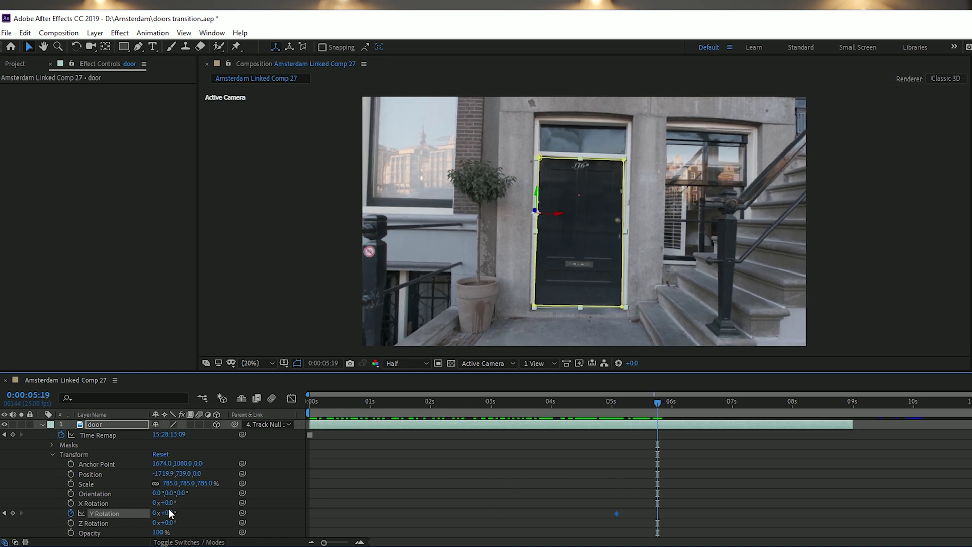
drag(172, 514, 50, 445)
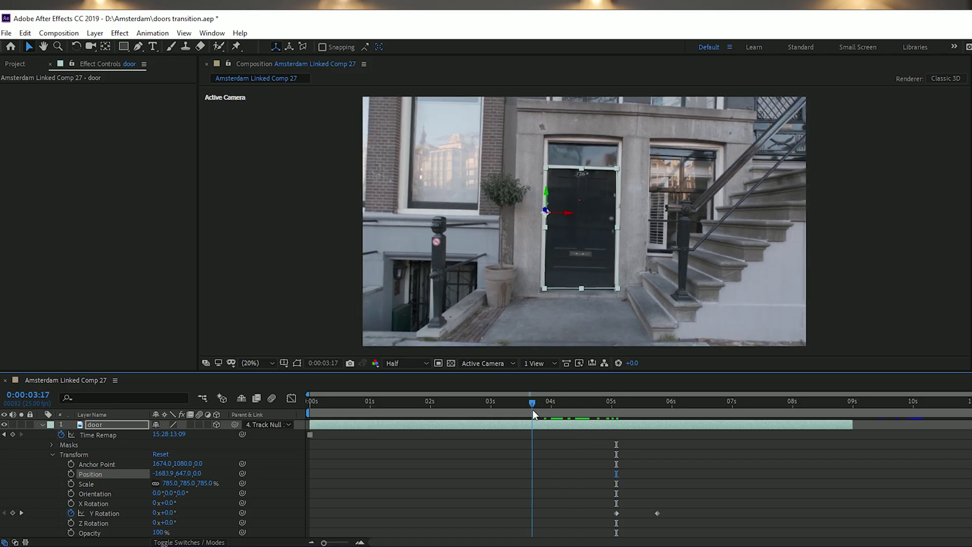
click(329, 309)
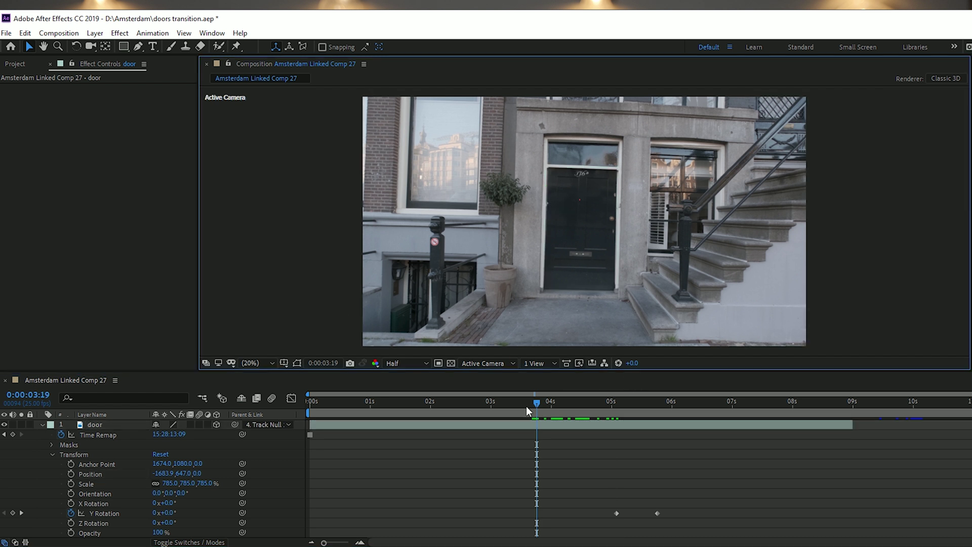
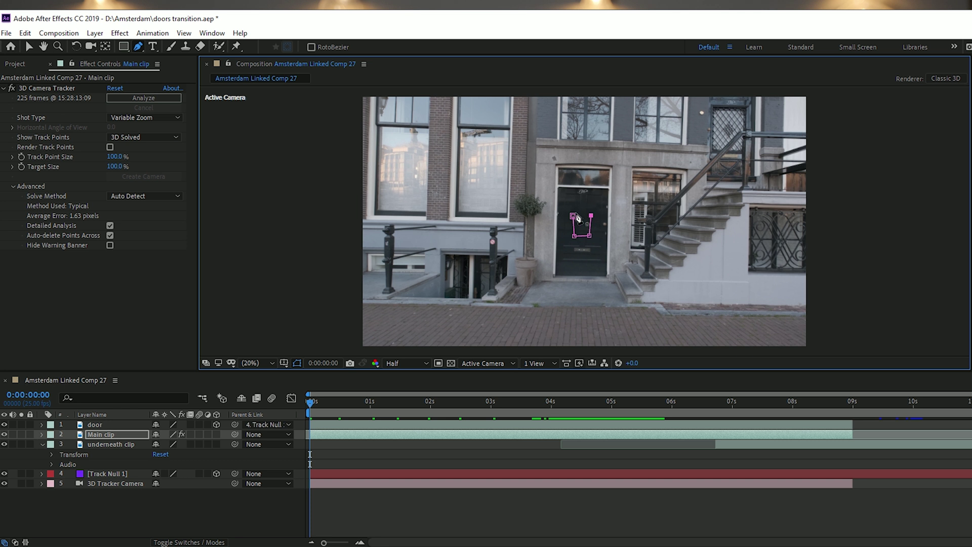
Invert Mask 1 on the Main clip layer
click(42, 435)
click(51, 445)
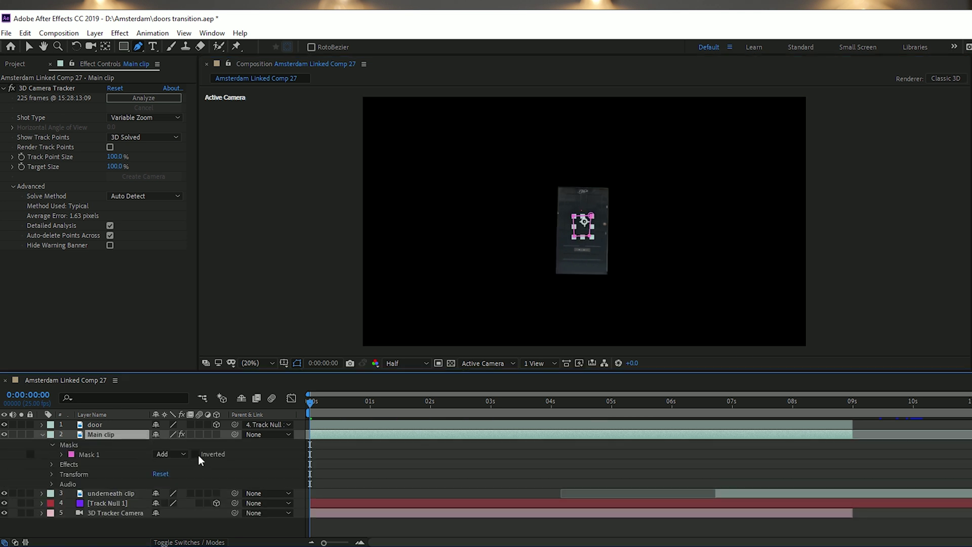
click(195, 454)
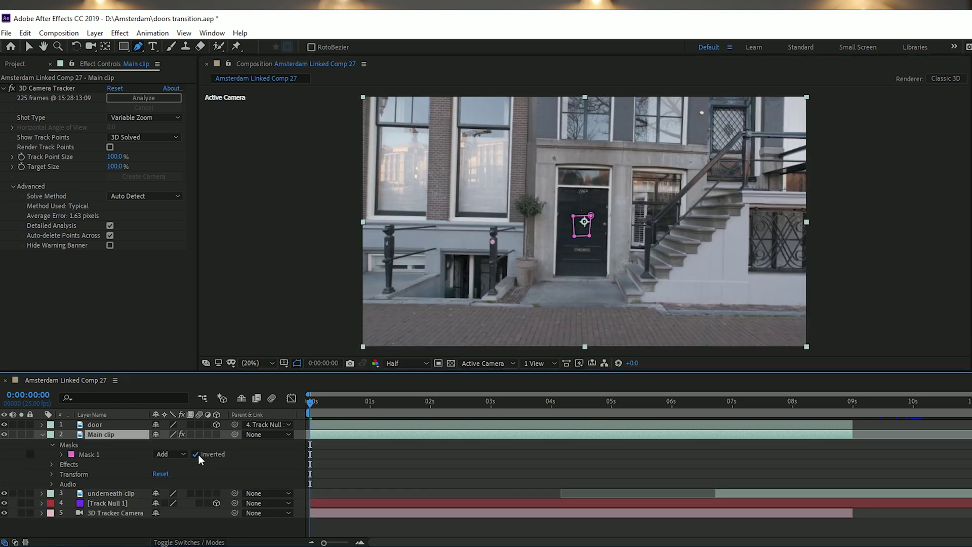
Keyframe Mask 1's Mask Path at the composition start, and reshape the mask to the door's outline at 0:00:05:03
click(52, 464)
click(52, 464)
click(62, 454)
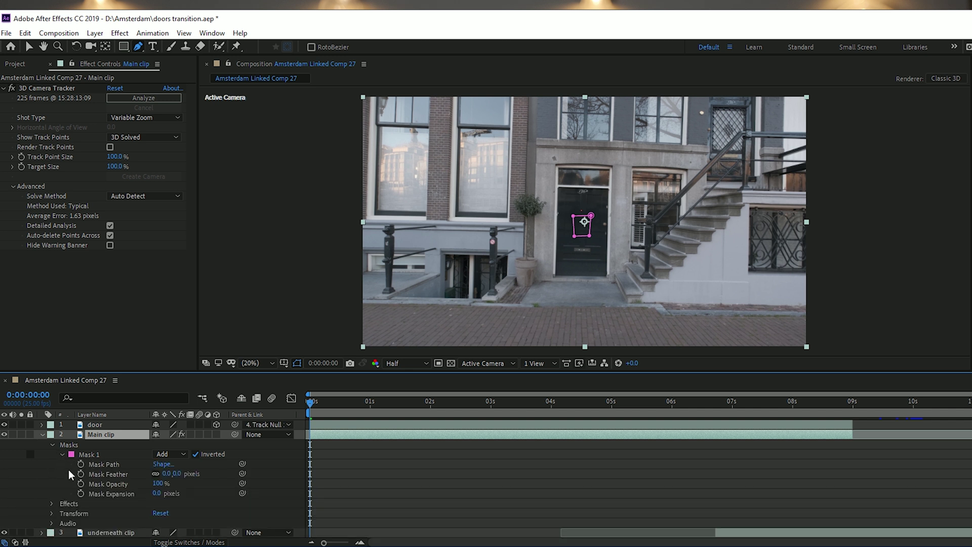
click(81, 464)
drag(308, 401, 619, 448)
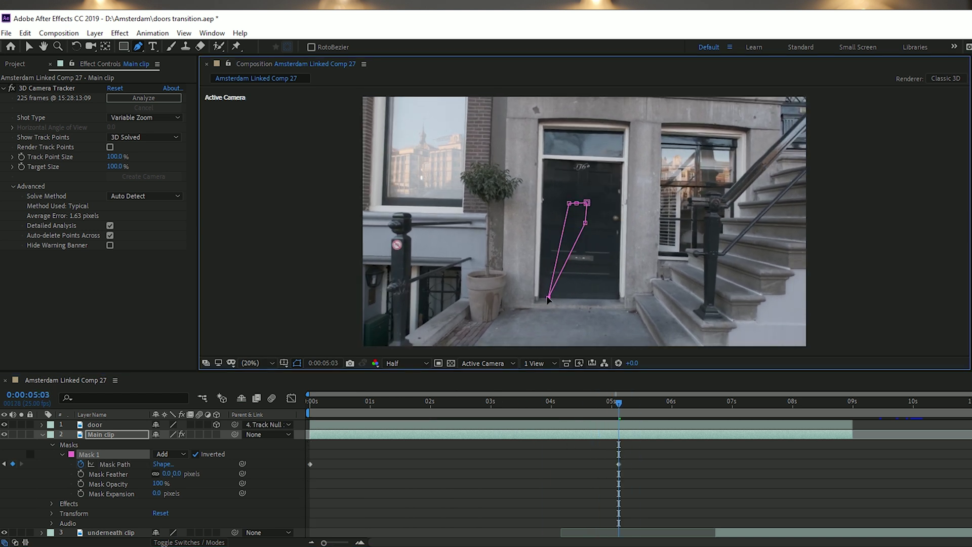
double_click(58, 46)
key(v)
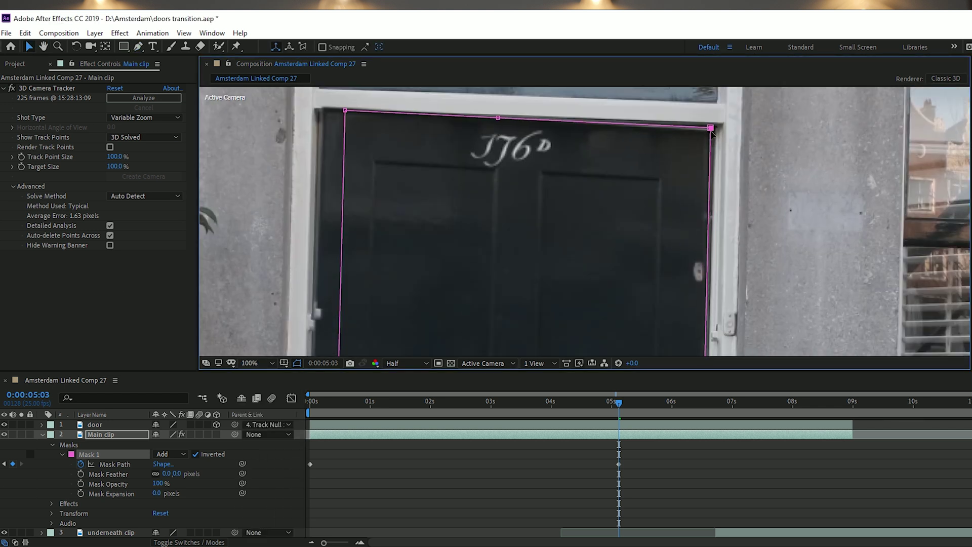
Fit the Main clip's mask path to the doorway's corners at 0:00:05:19
click(615, 404)
key(shift+slash)
drag(686, 404, 658, 406)
drag(543, 295, 542, 298)
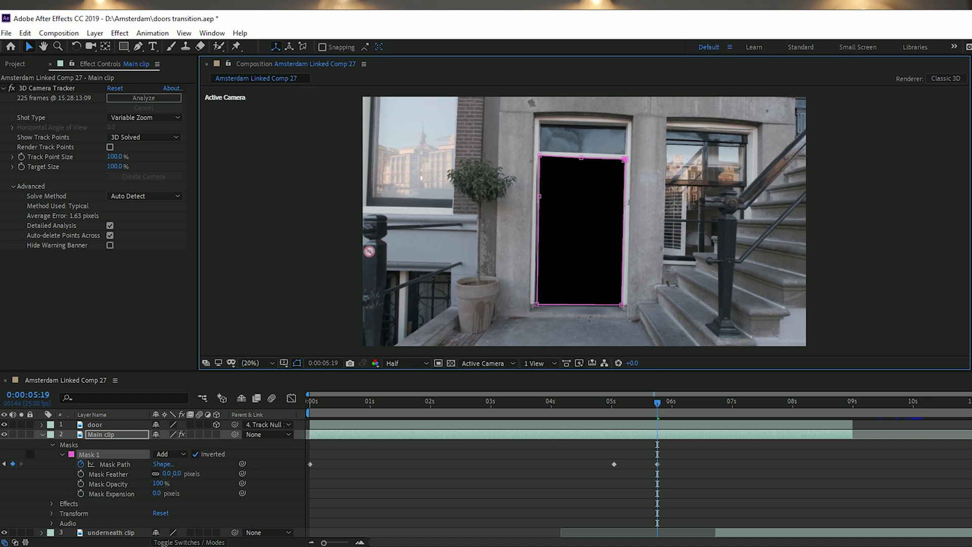
Examine the door opening around 0:00:05:06 on an enlarged timeline, comparing the swinging door with the masked doorway
drag(323, 543, 341, 543)
drag(698, 405, 626, 400)
click(328, 286)
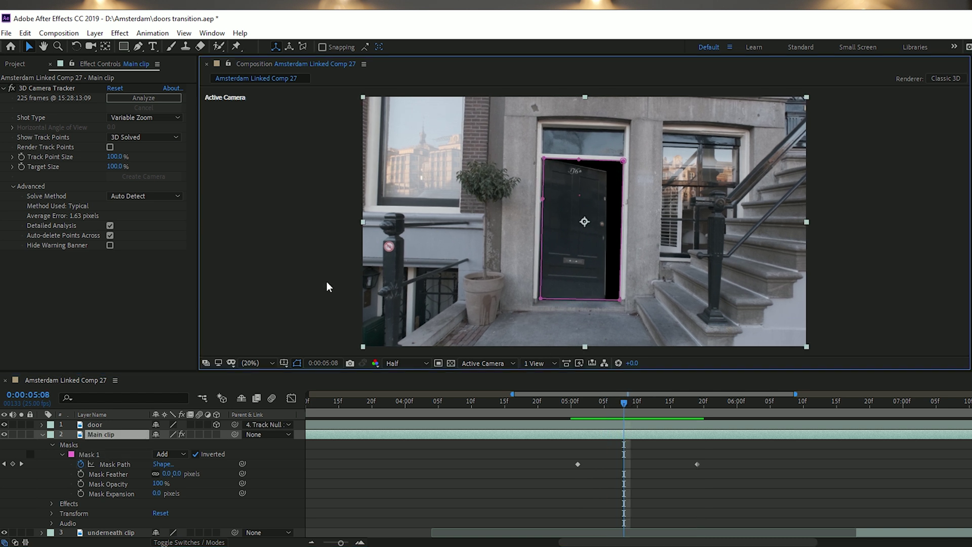
click(630, 404)
drag(631, 405, 609, 396)
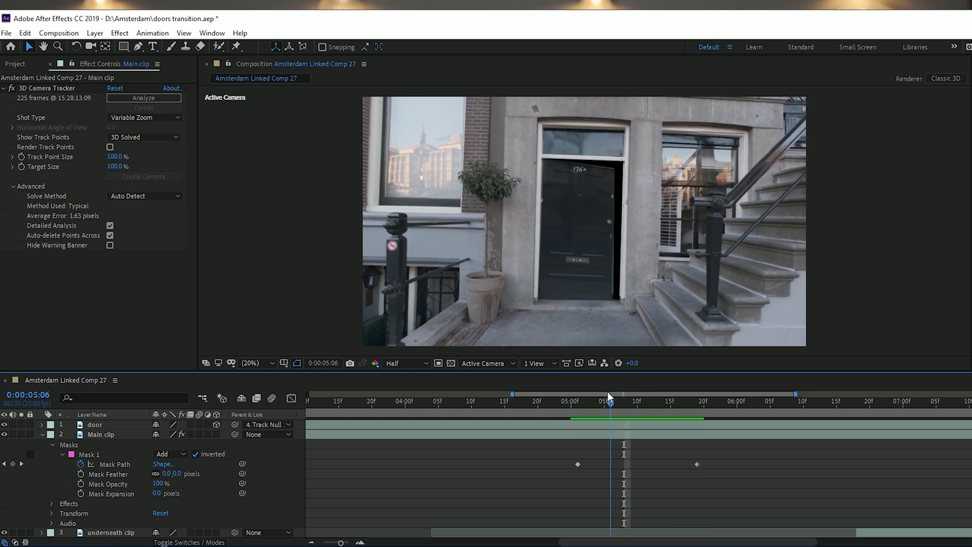
Move the underneath clip layer to the bottom of the layer stack, below the 3D Tracker Camera
drag(612, 398, 634, 398)
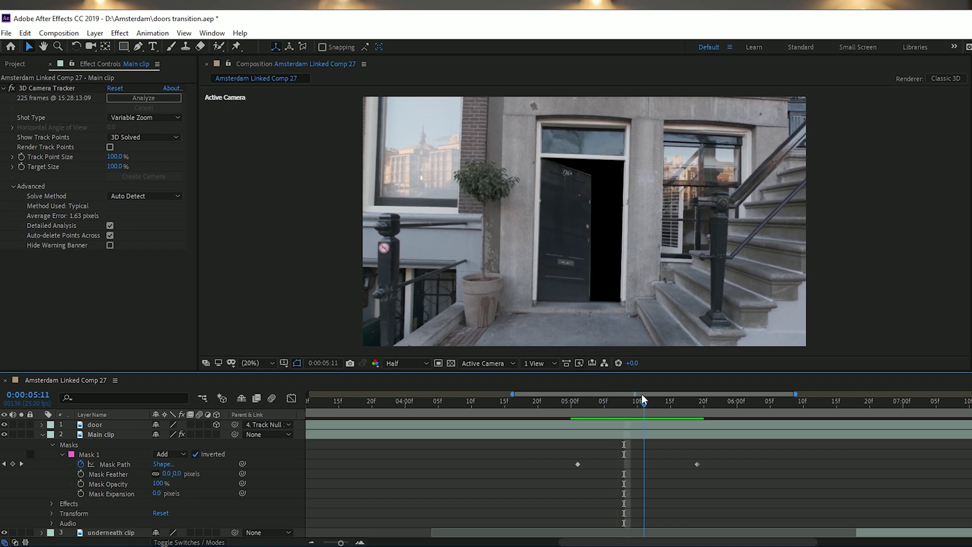
drag(634, 398, 645, 398)
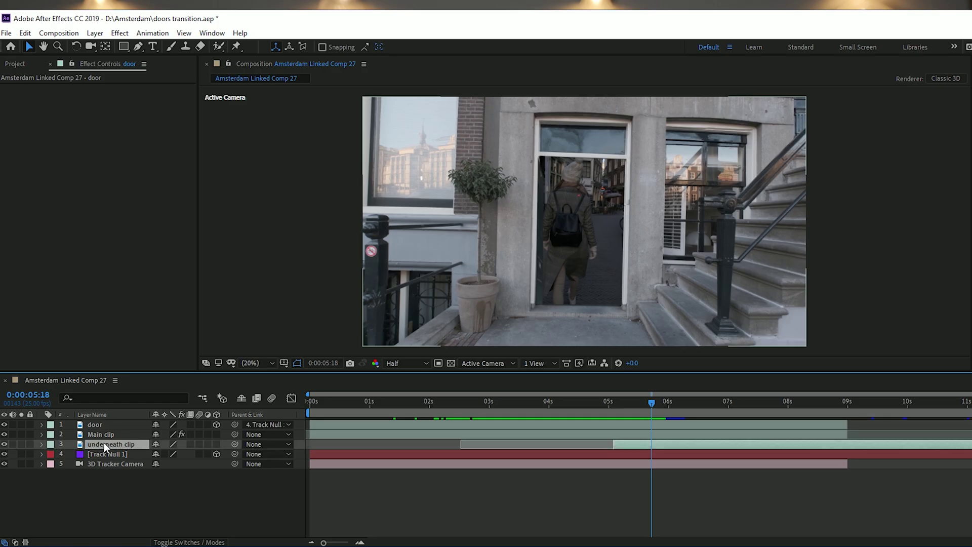
drag(105, 442, 107, 471)
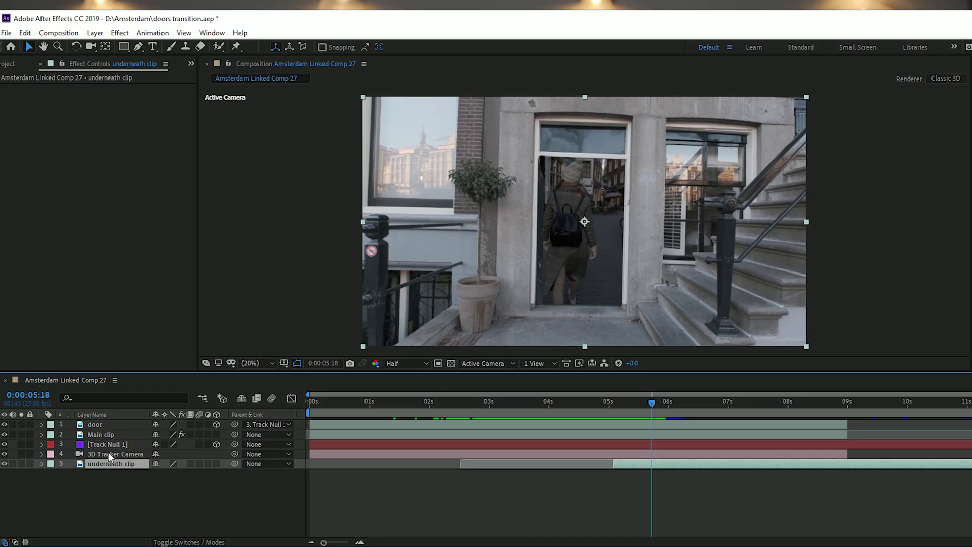
Pre-compose the door, Main clip, Track Null 1 and 3D Tracker Camera layers into a composition named "door scene"
drag(108, 452, 109, 422)
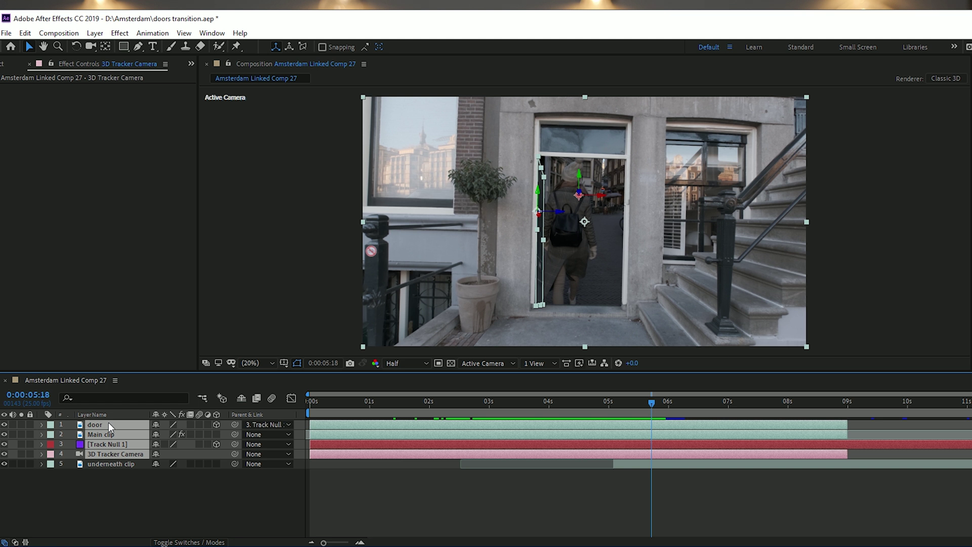
right_click(108, 422)
mouse_move(136, 345)
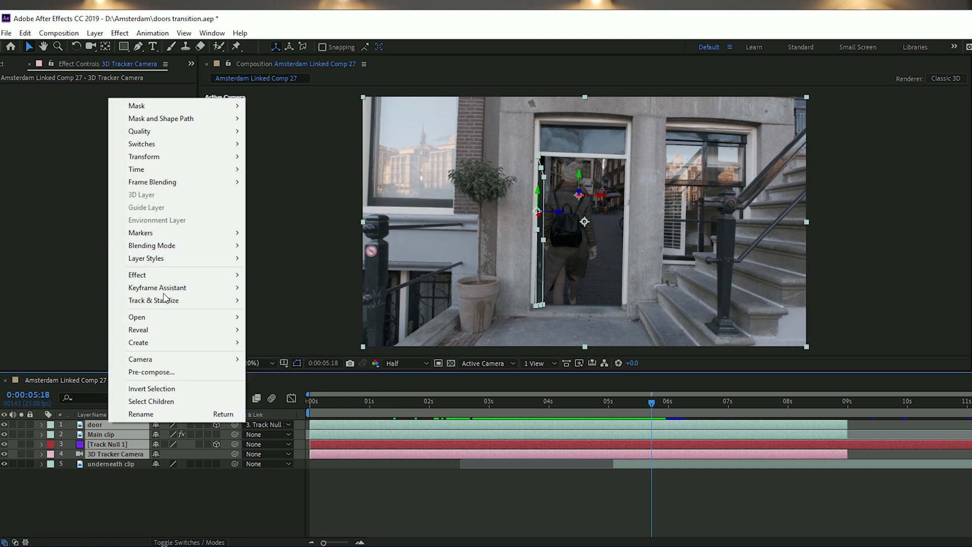
click(151, 371)
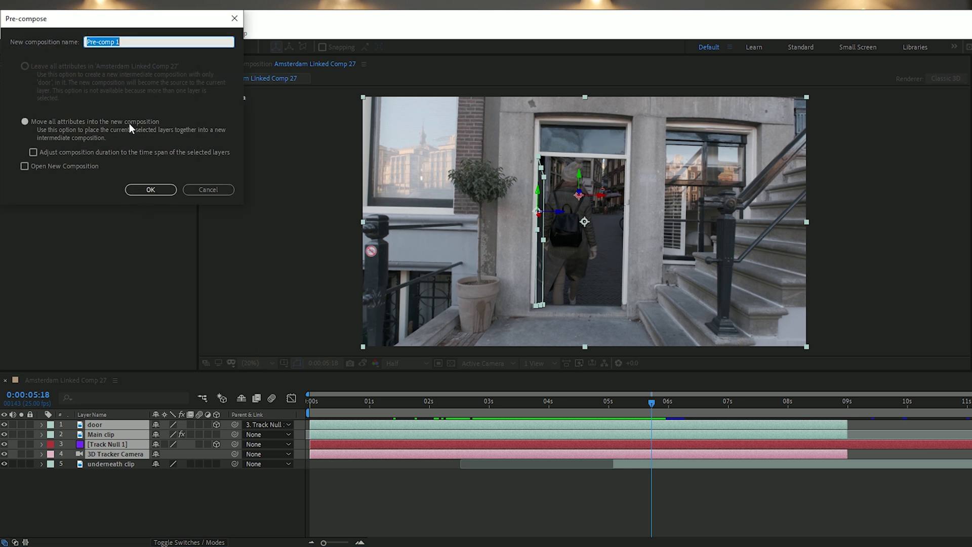
text(door scene)
key(Return)
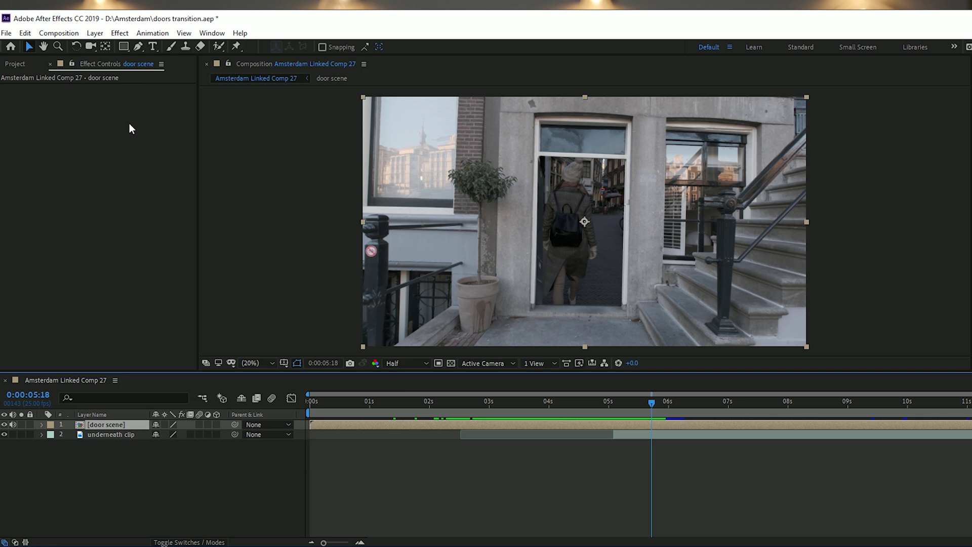
click(156, 459)
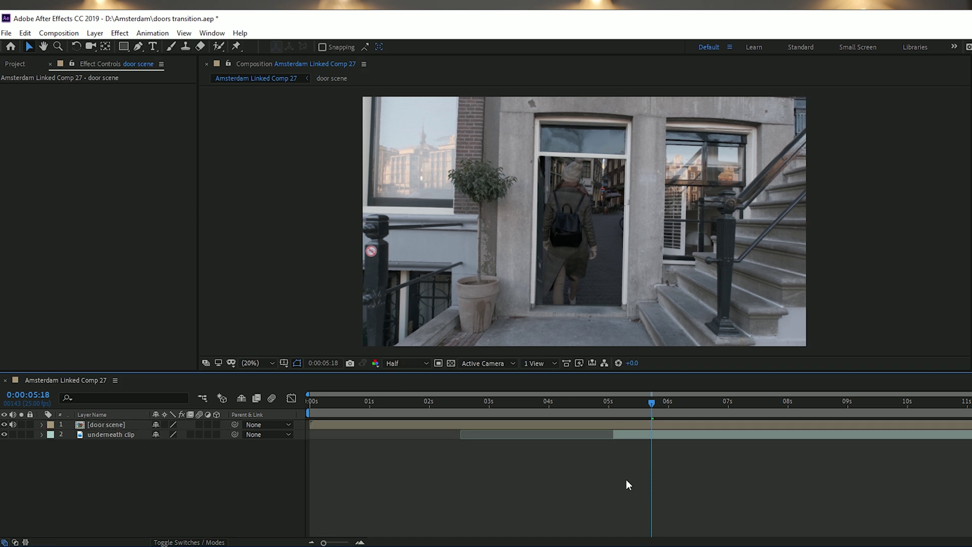
Keyframe the door scene layer's Scale at 100% at 0:00:05:18 and at 564% at 0:00:06:06
click(40, 424)
click(40, 424)
click(38, 424)
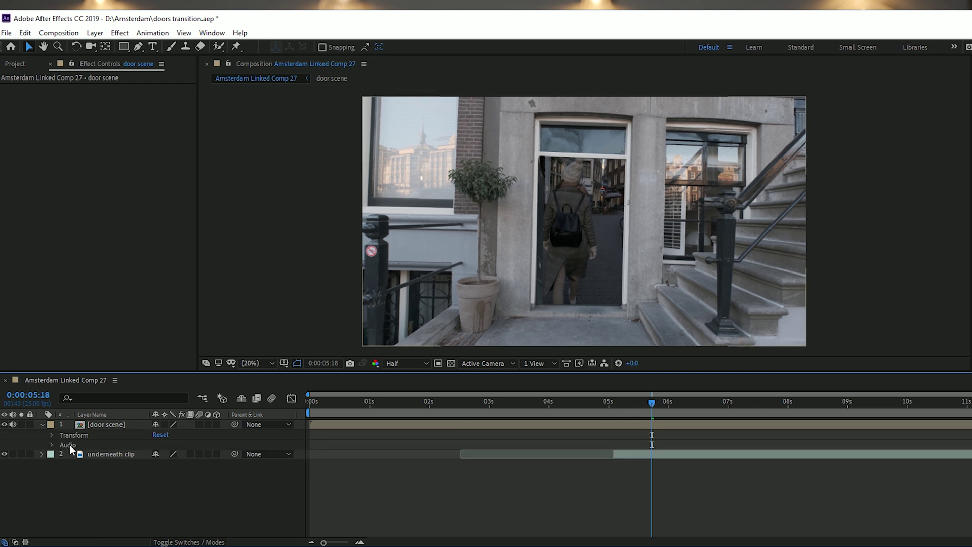
click(47, 433)
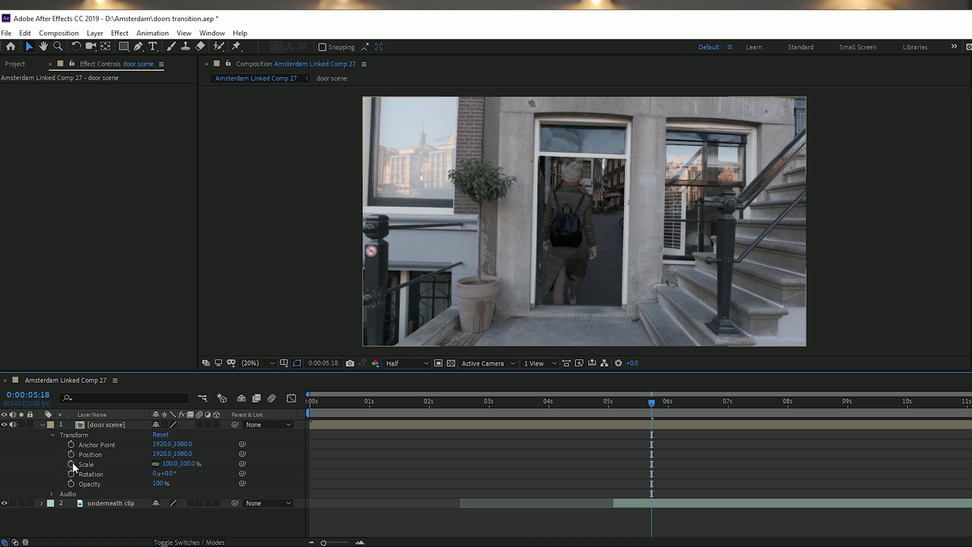
click(72, 463)
drag(653, 403, 682, 418)
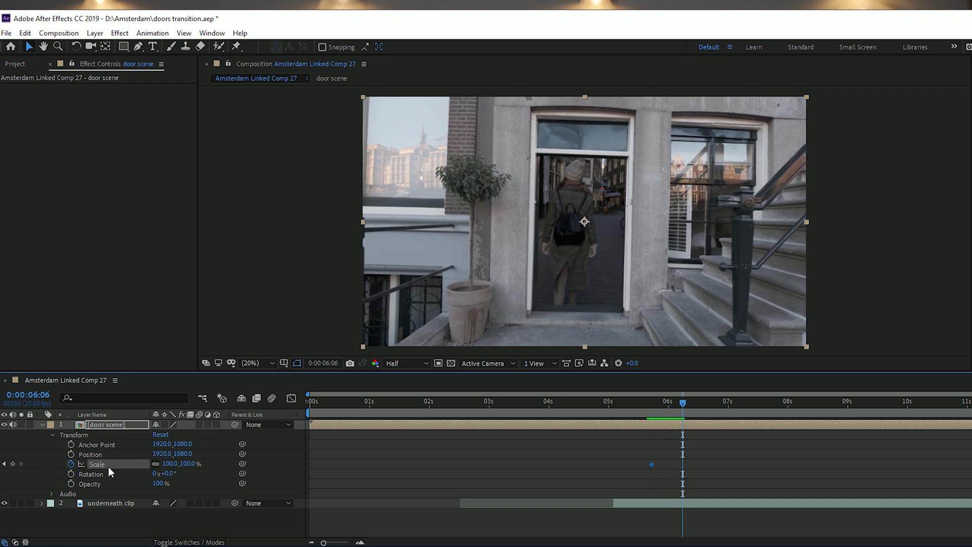
click(14, 464)
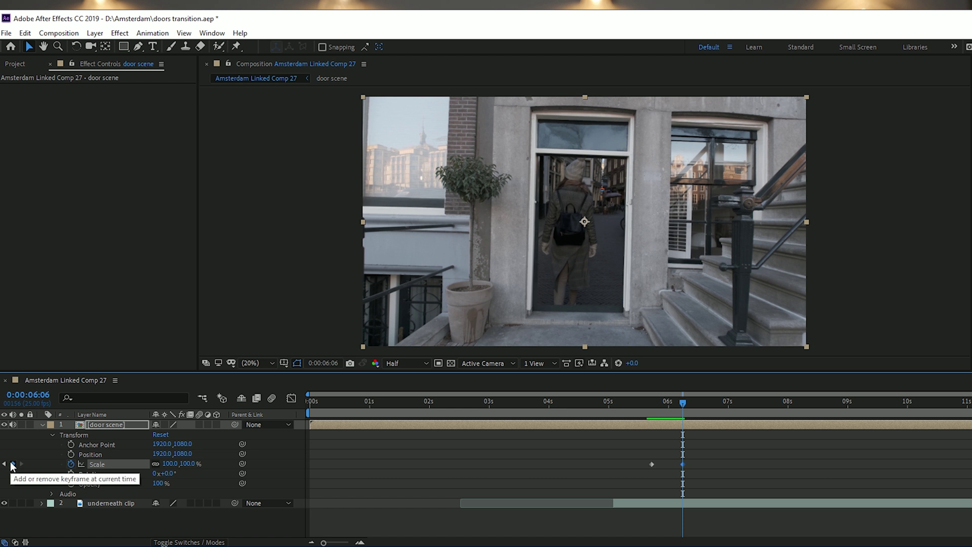
drag(188, 464, 484, 494)
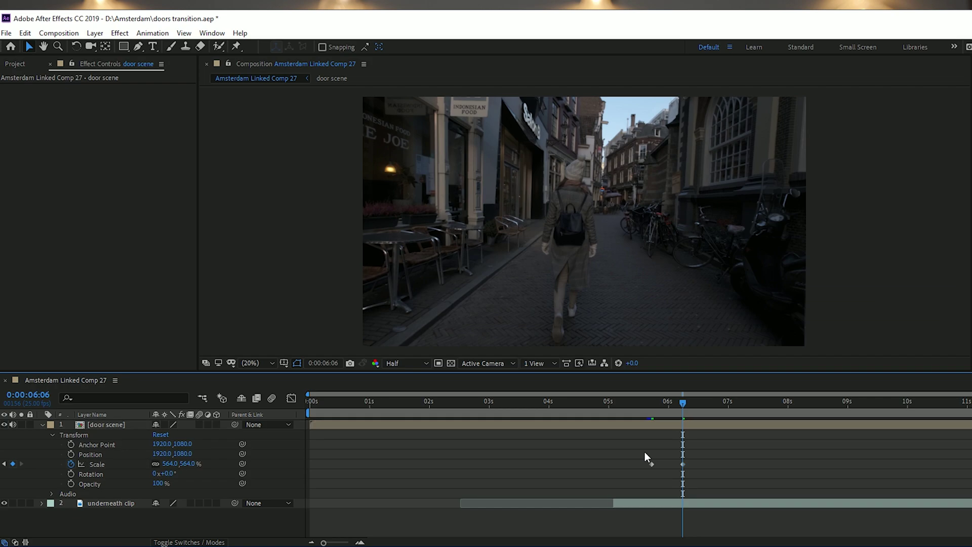
Apply Easy Ease to both Scale keyframes of the door scene layer
drag(643, 450, 697, 466)
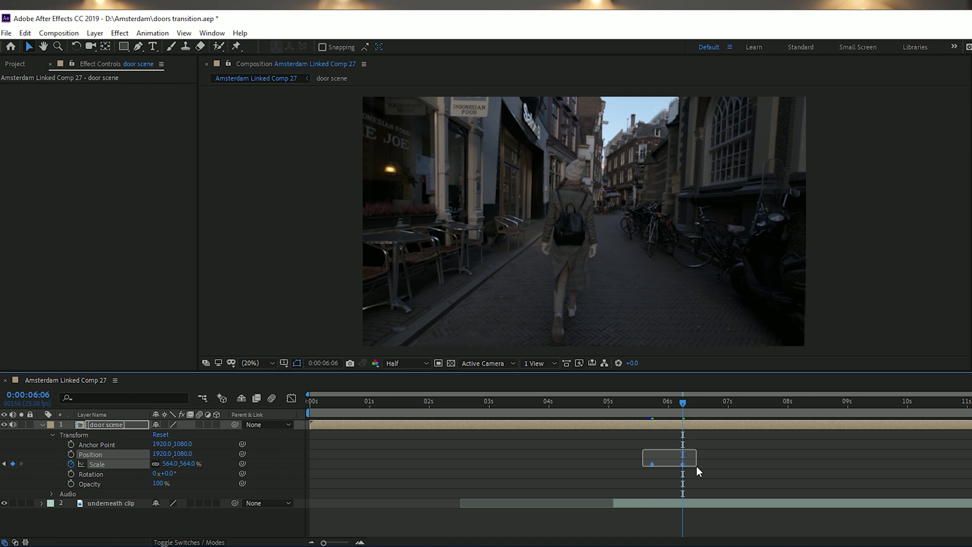
right_click(683, 463)
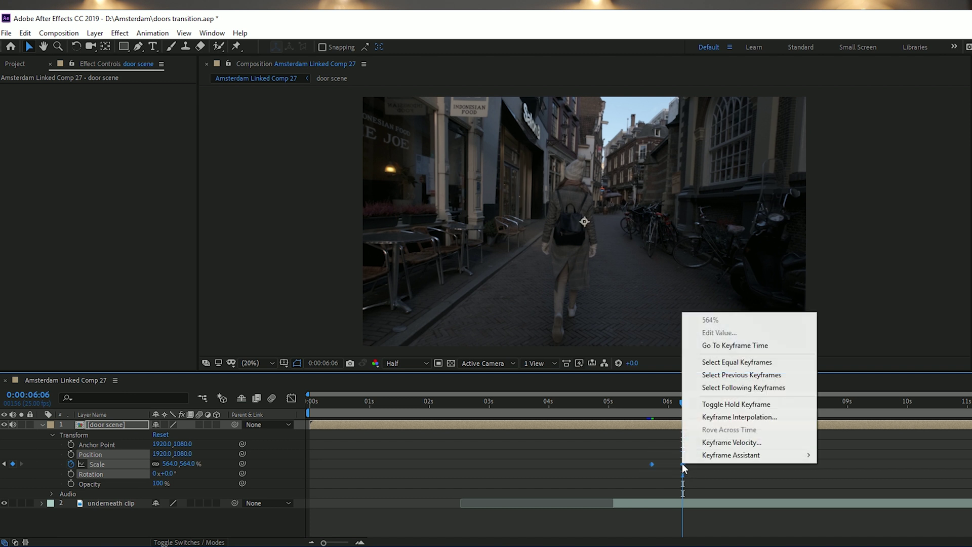
mouse_move(734, 455)
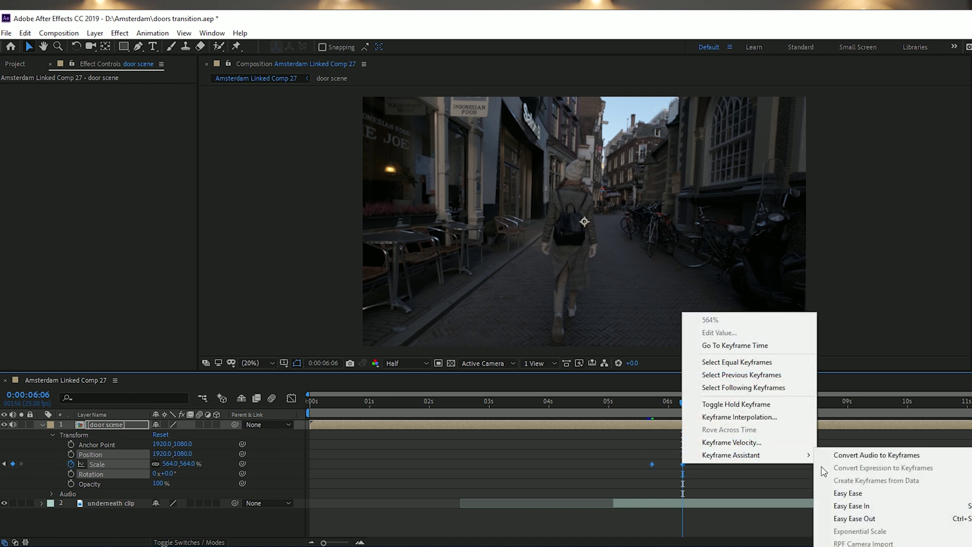
click(853, 506)
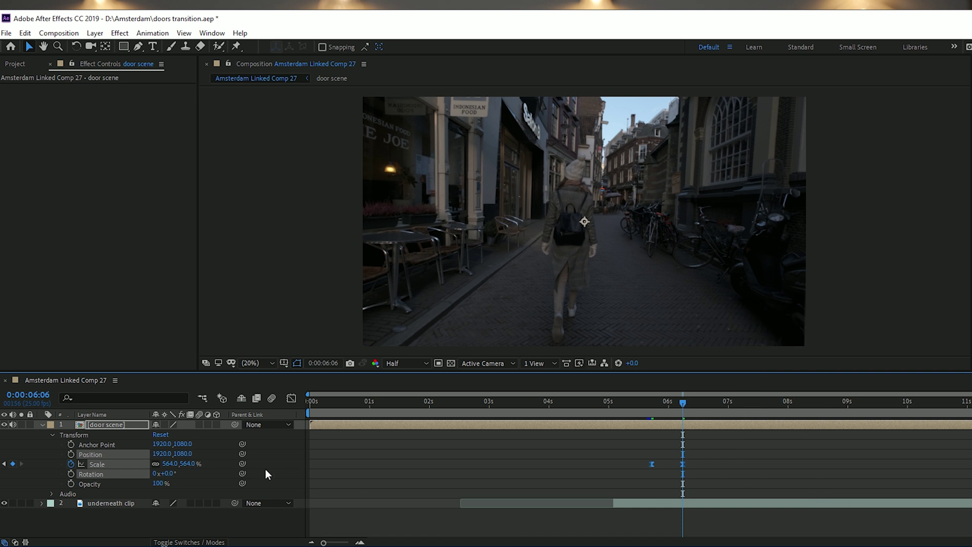
Play back the door transition from the start of the composition to check the zoom through the doorway
click(42, 425)
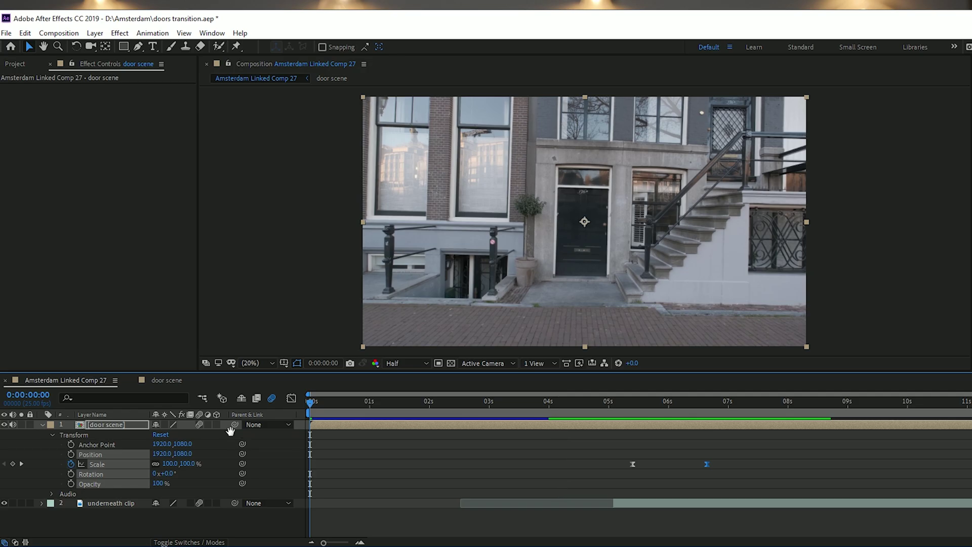
key(space)
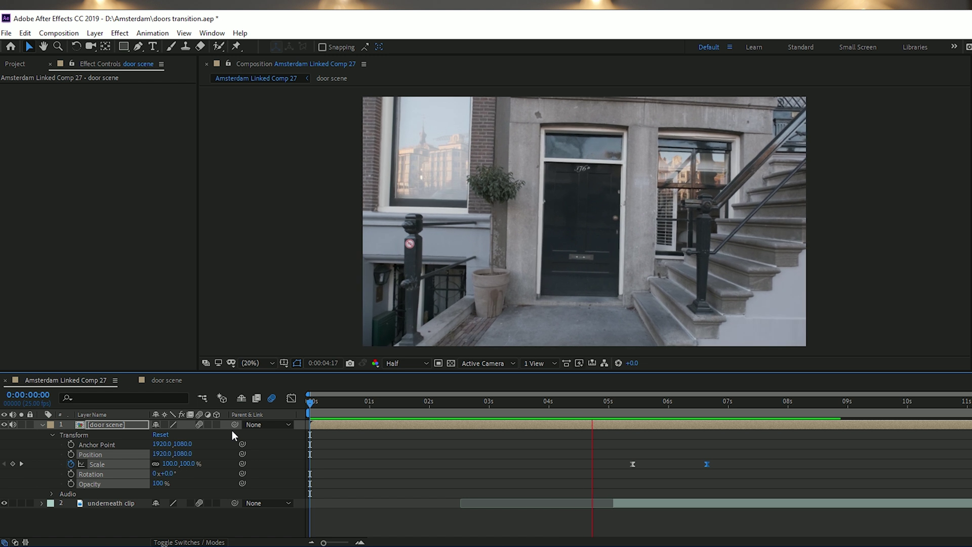
key(space)
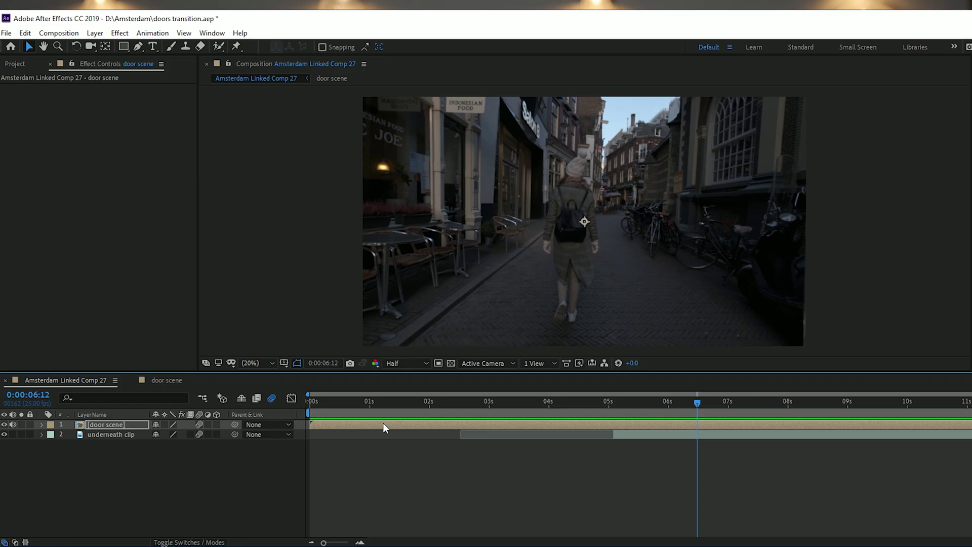
Time-reverse the door scene layer
right_click(383, 423)
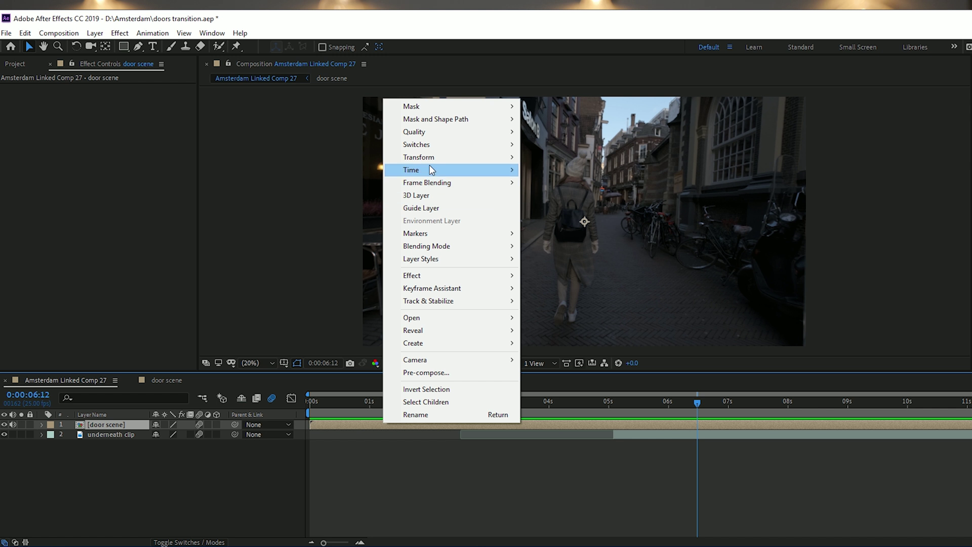
mouse_move(431, 169)
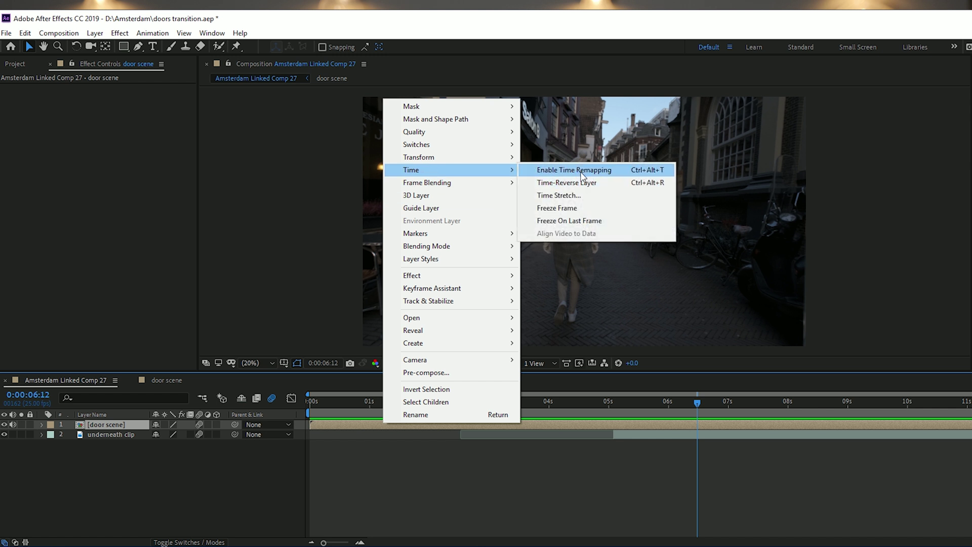
click(550, 182)
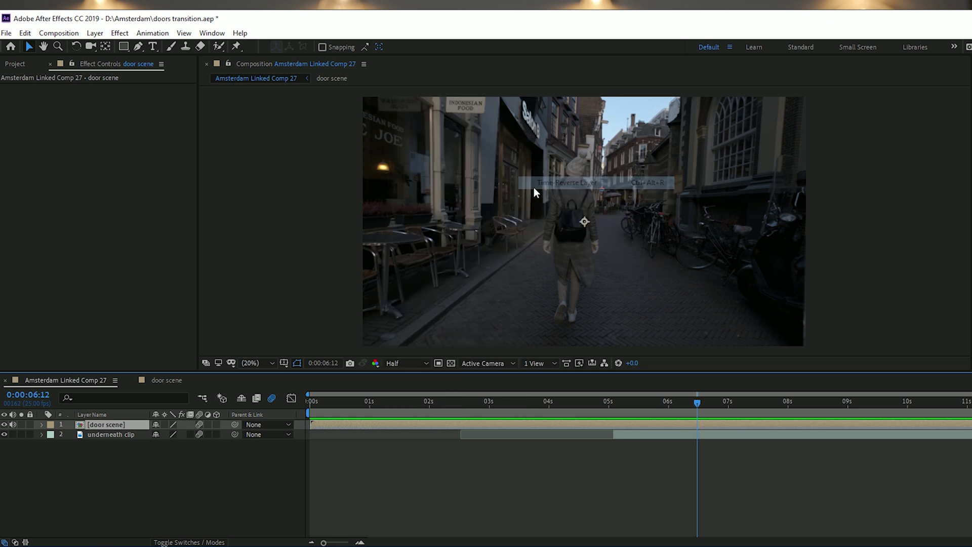